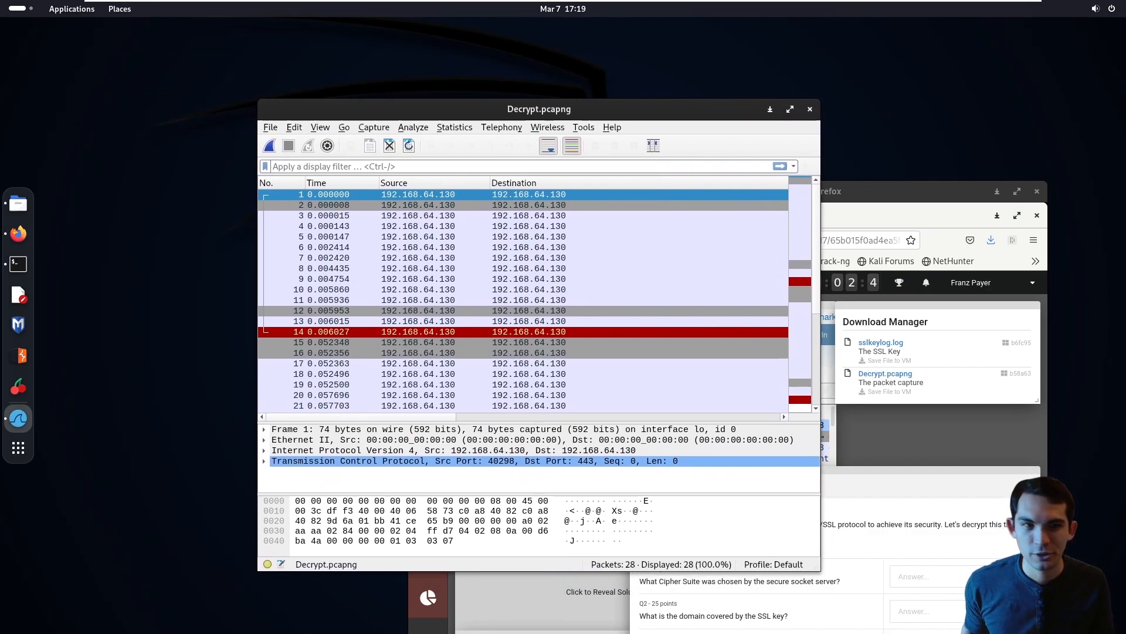
- Open the Transport Layer Security (TLS) protocol settings in the preferences
click(271, 128)
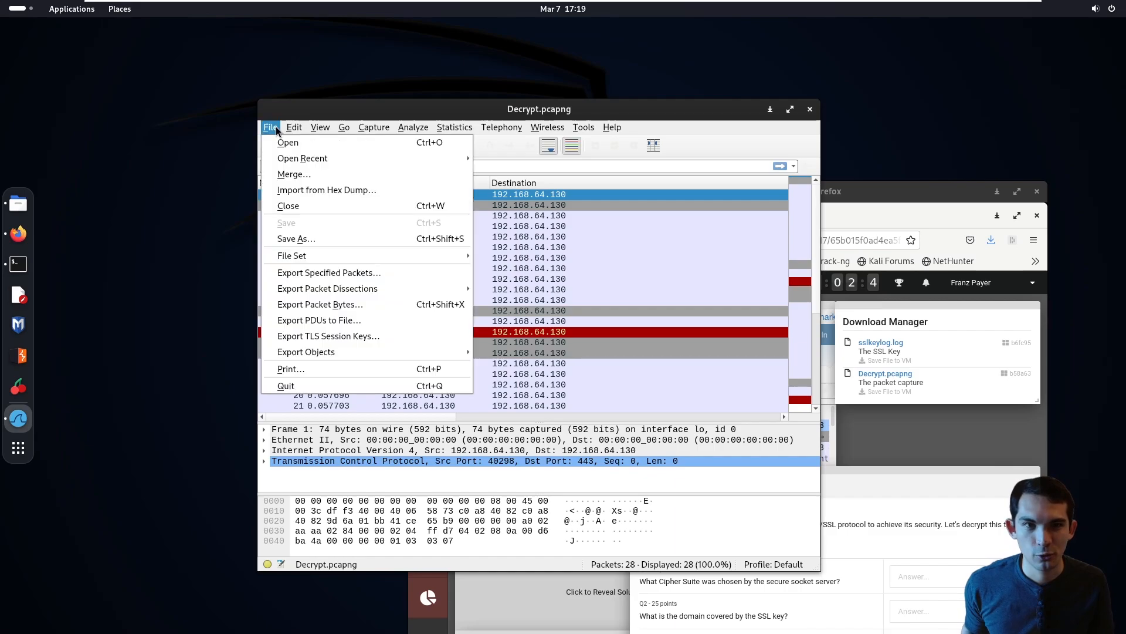
mouse_move(291, 128)
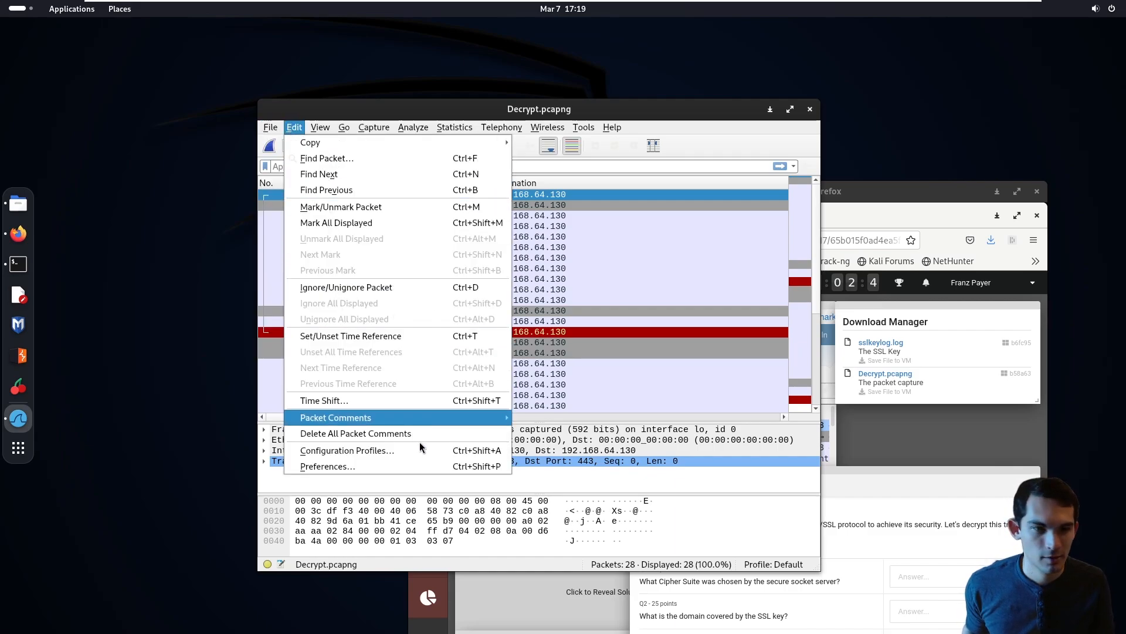
click(413, 467)
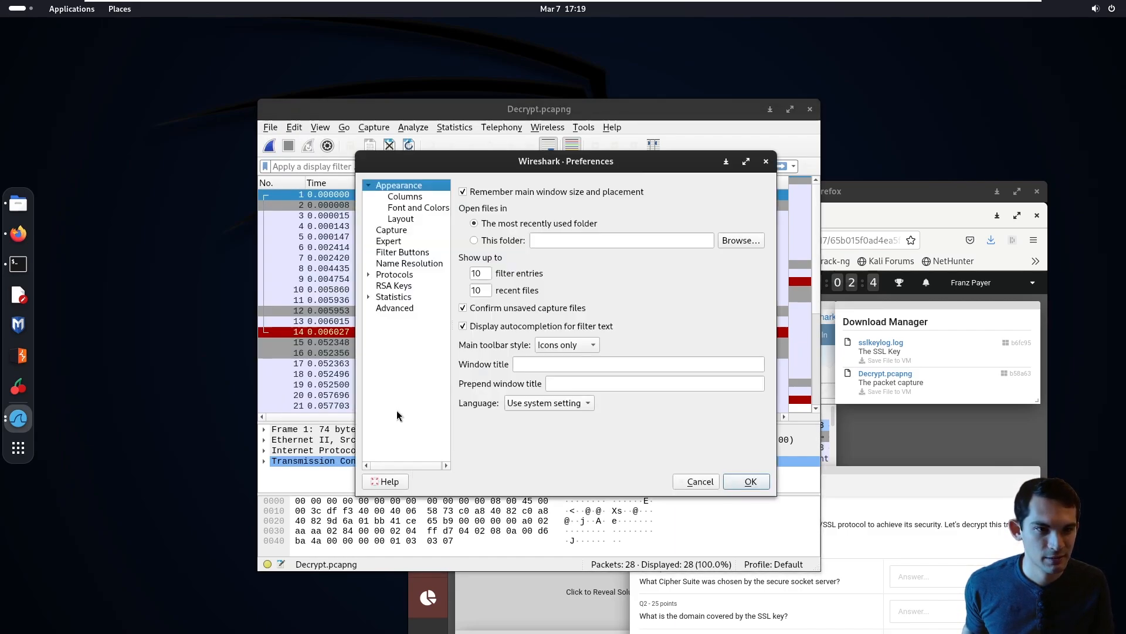
click(367, 276)
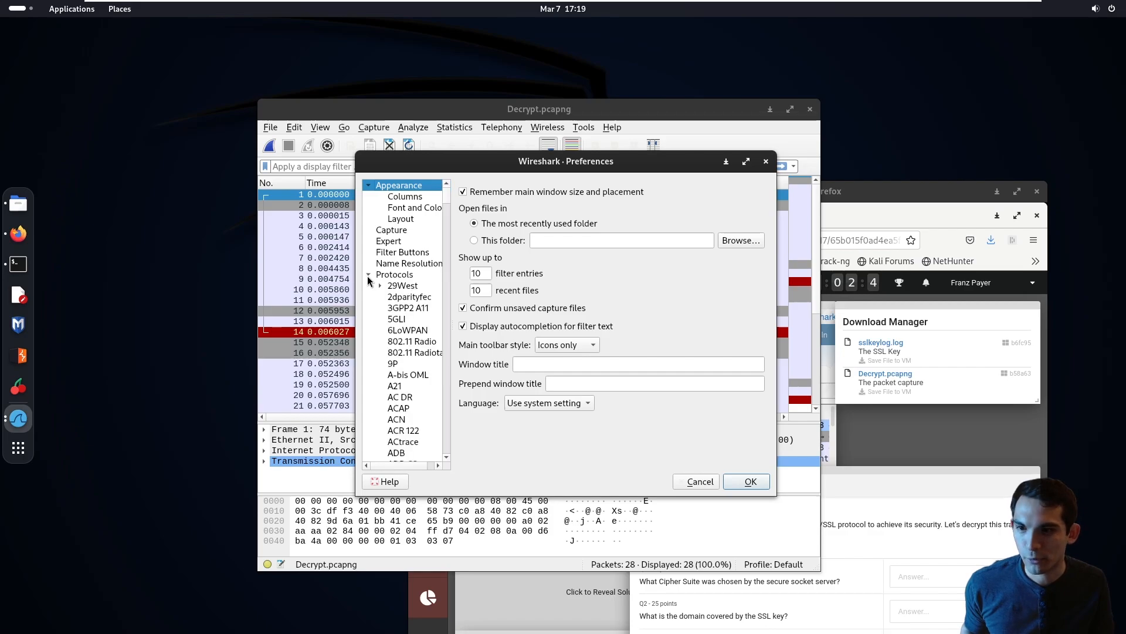
drag(448, 198, 460, 414)
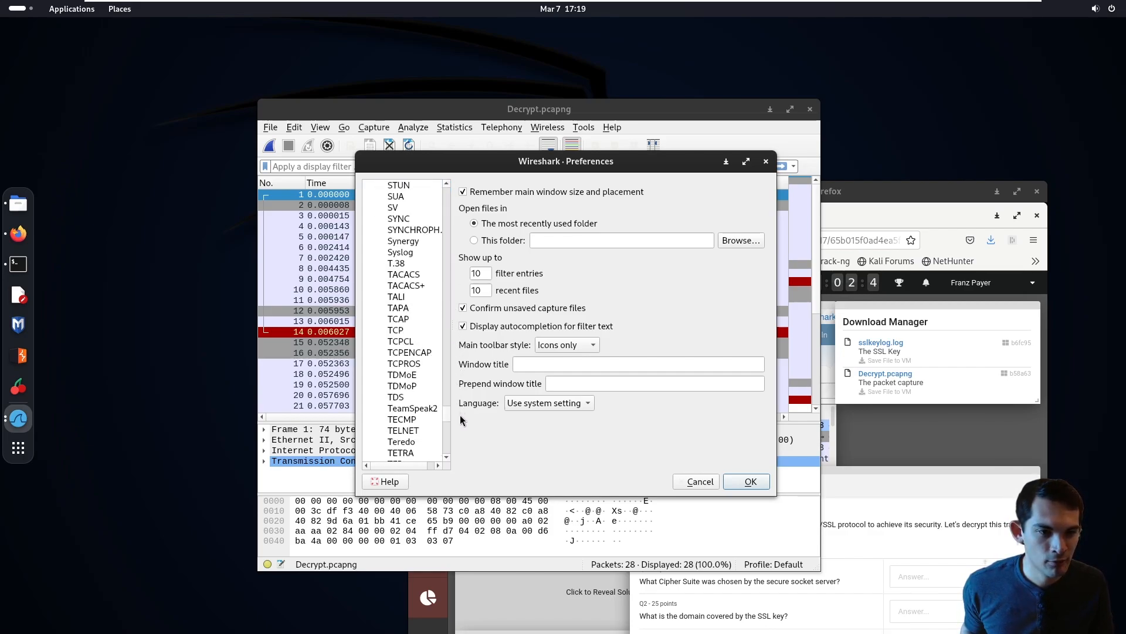
click(418, 420)
scroll(404, 329, down, 4)
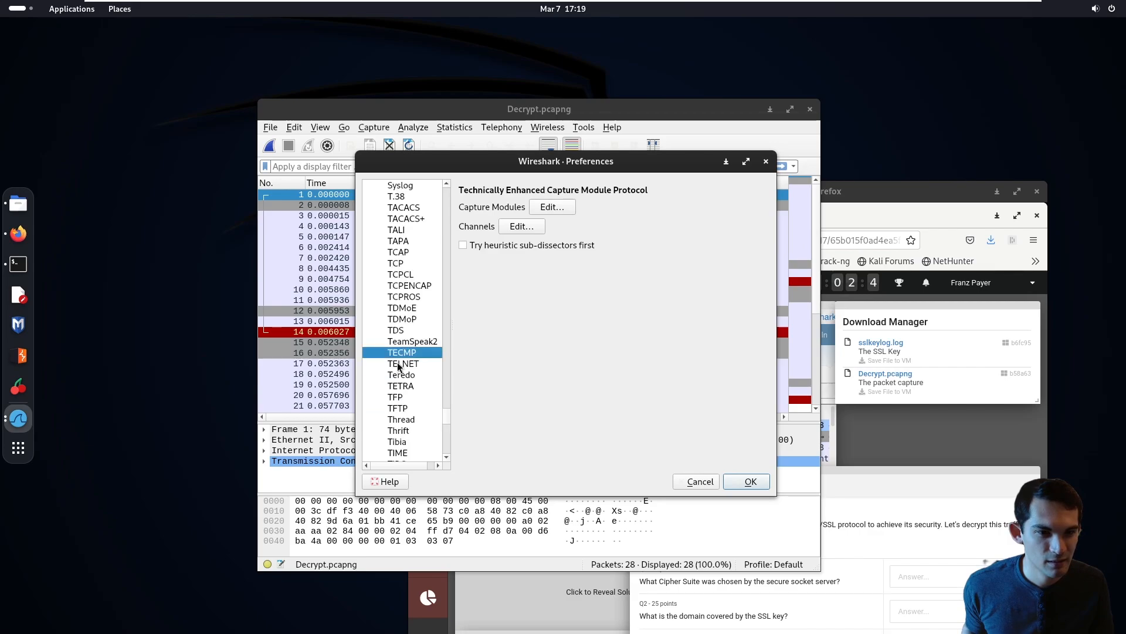
click(407, 430)
click(404, 419)
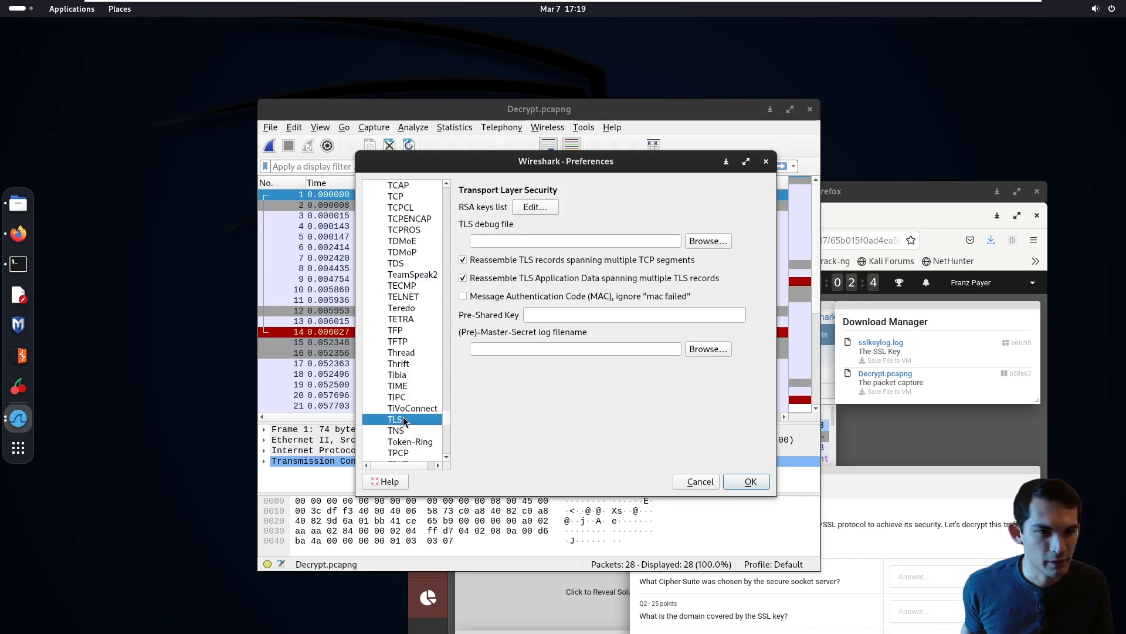
- Choose sslkeylog.log from the Downloads folder as the (Pre)-Master-Secret log file
click(483, 349)
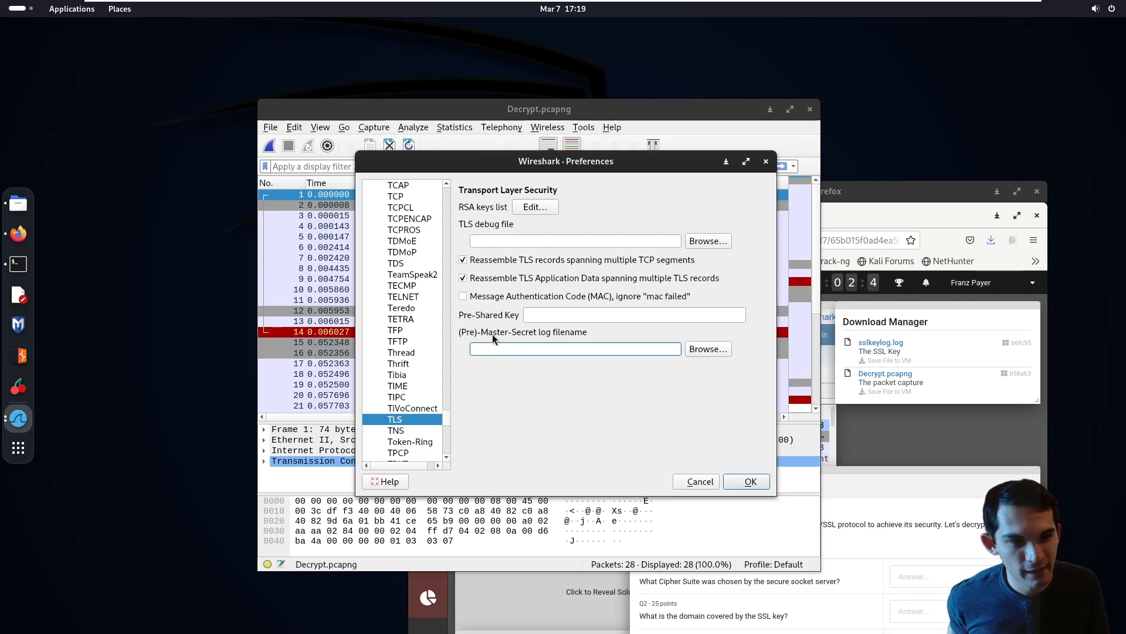
click(707, 349)
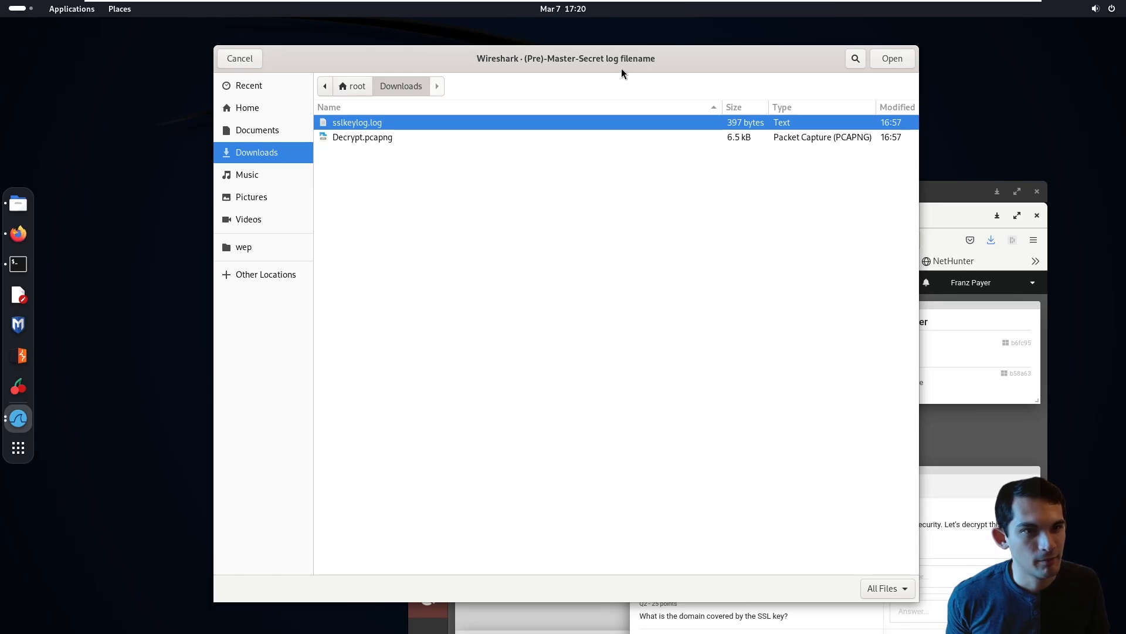
drag(621, 68, 753, 405)
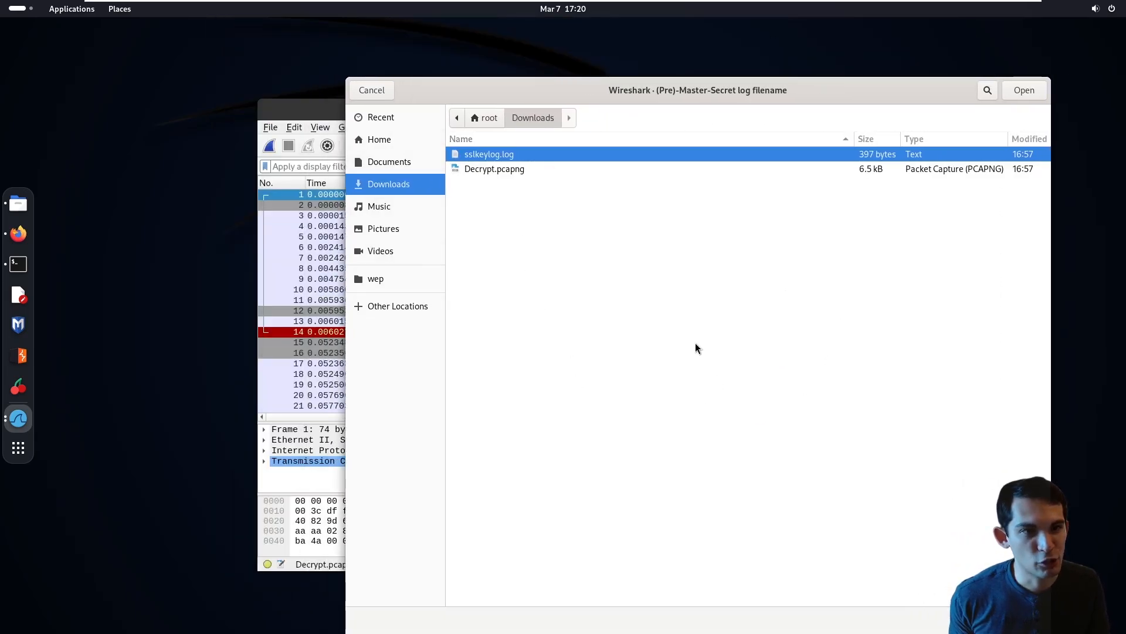
key(Return)
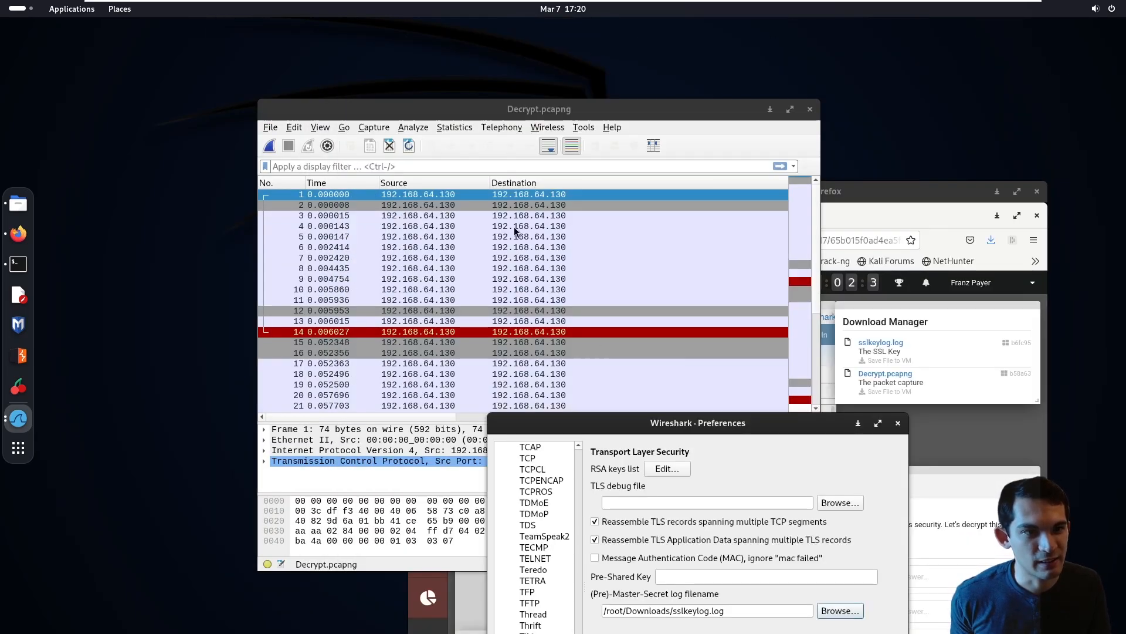
- Close the preferences without applying the chosen key log file
drag(620, 434, 536, 160)
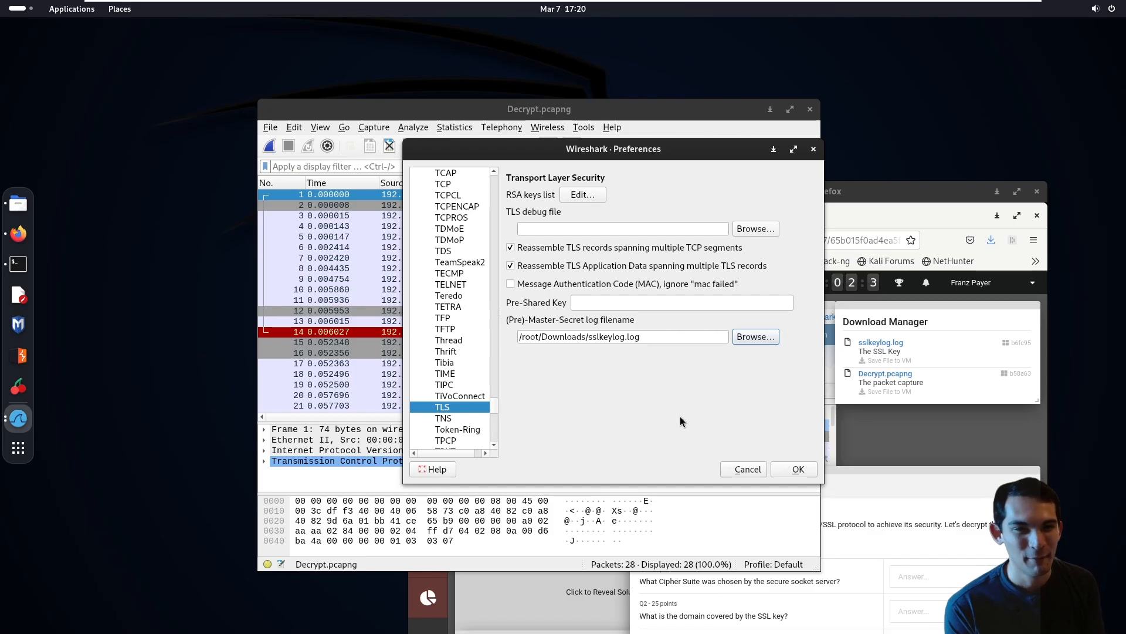
drag(649, 208, 440, 481)
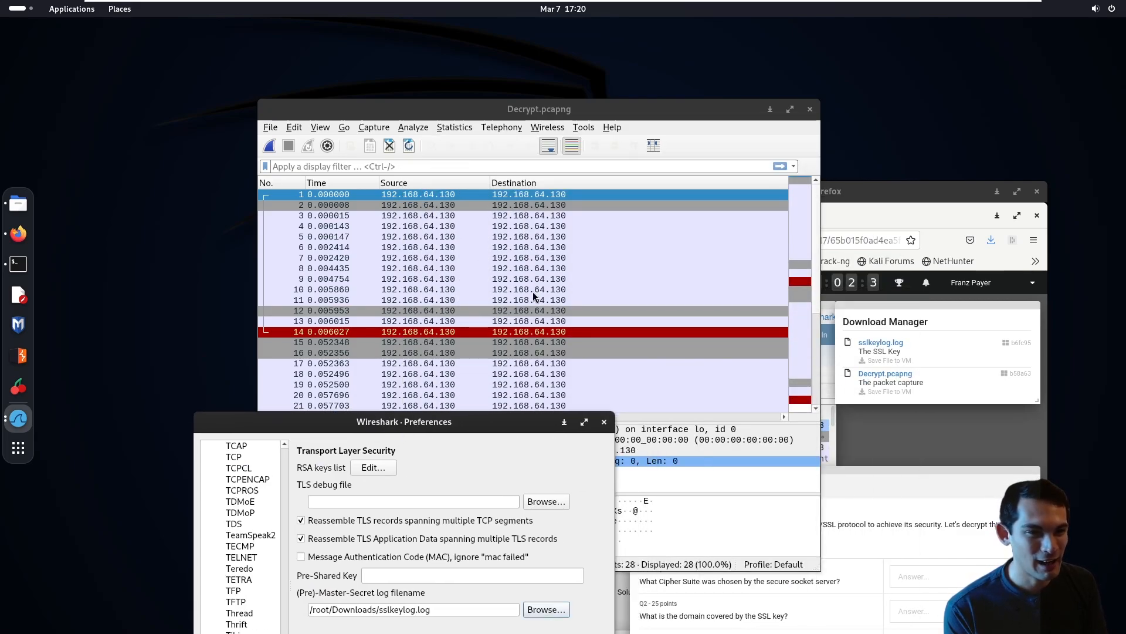
drag(386, 433, 933, 380)
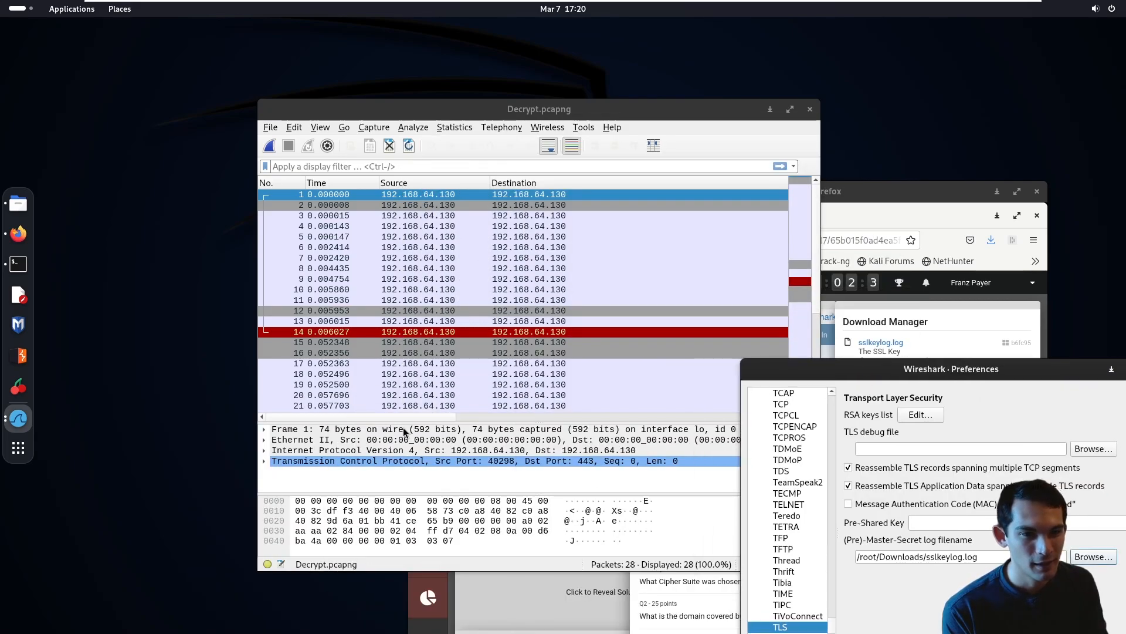
drag(796, 379, 338, 305)
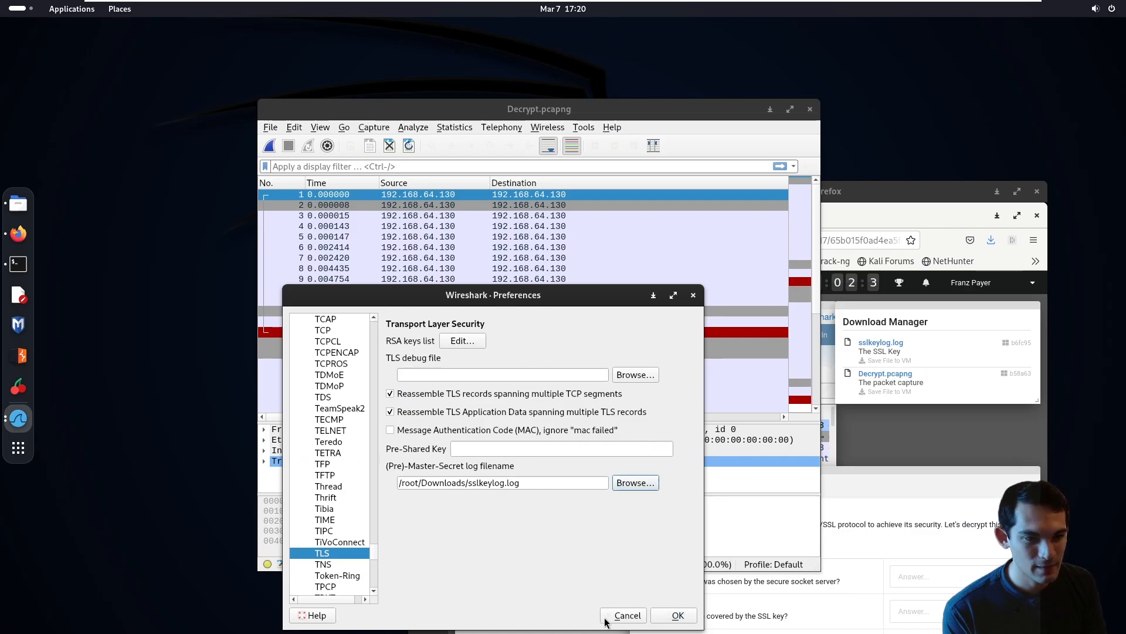
click(629, 615)
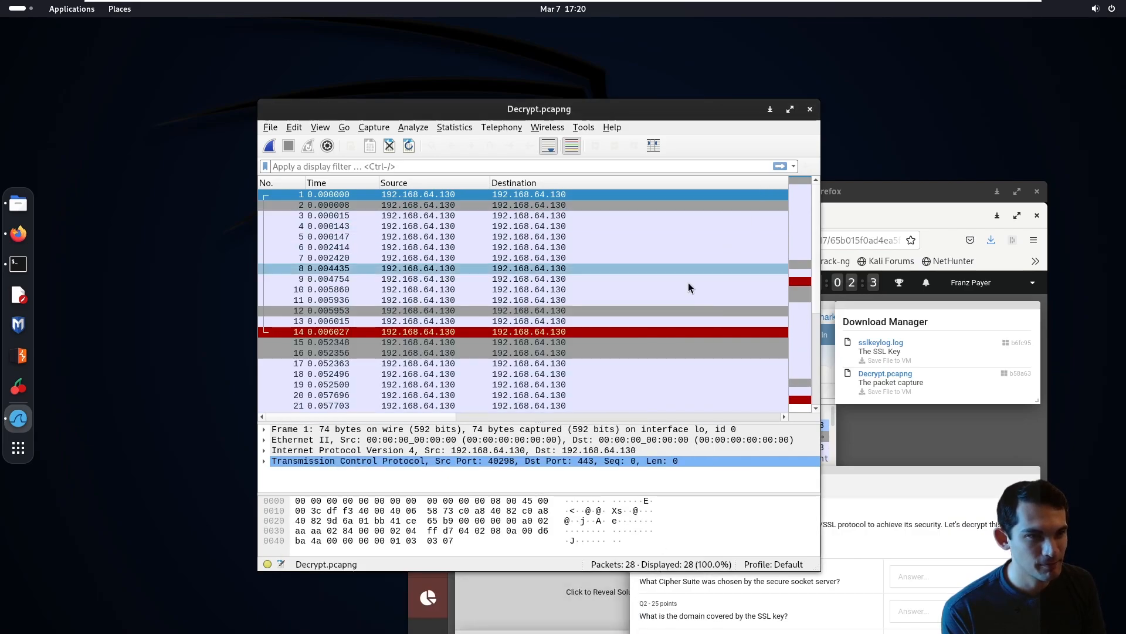
- Maximize the Decrypt.pcapng window and filter the packet list by http
click(456, 416)
click(456, 414)
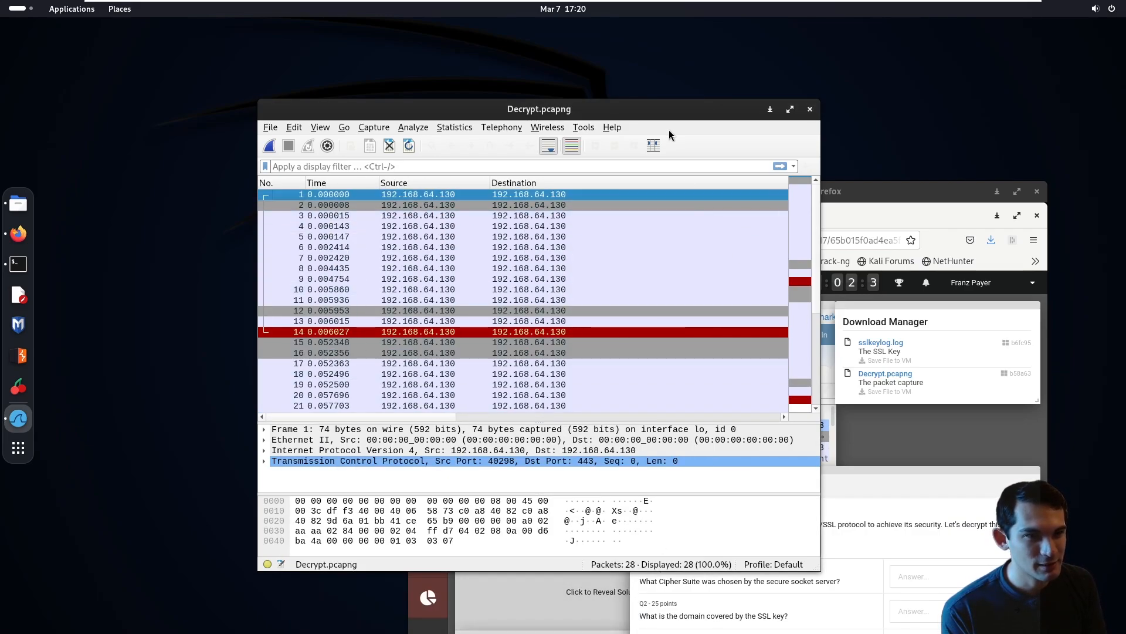
double_click(666, 113)
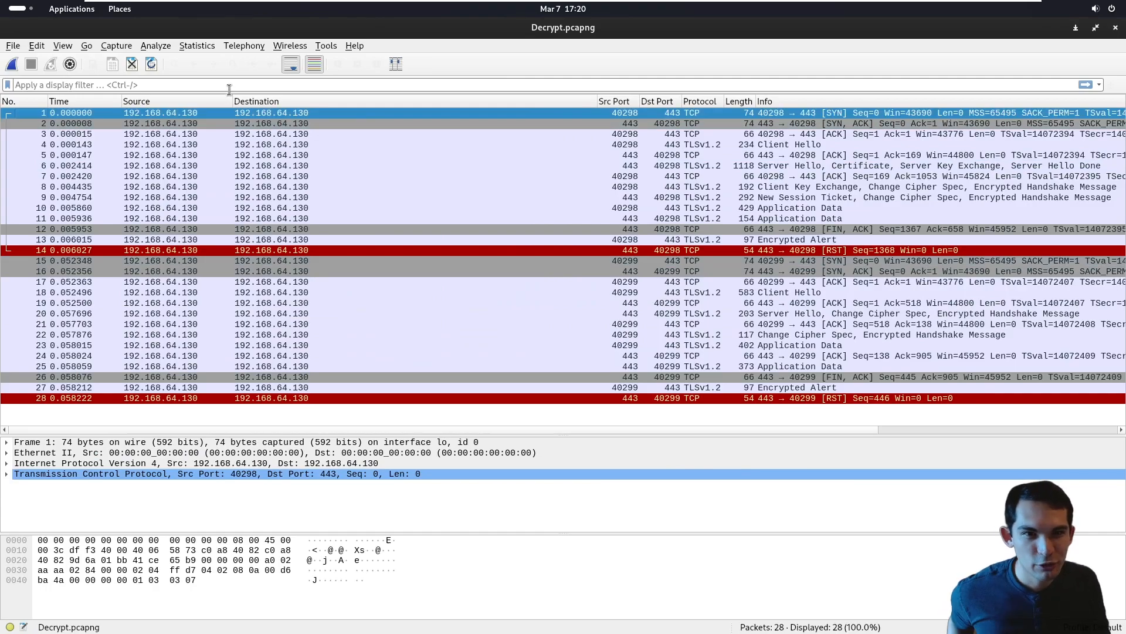
text(http)
key(Return)
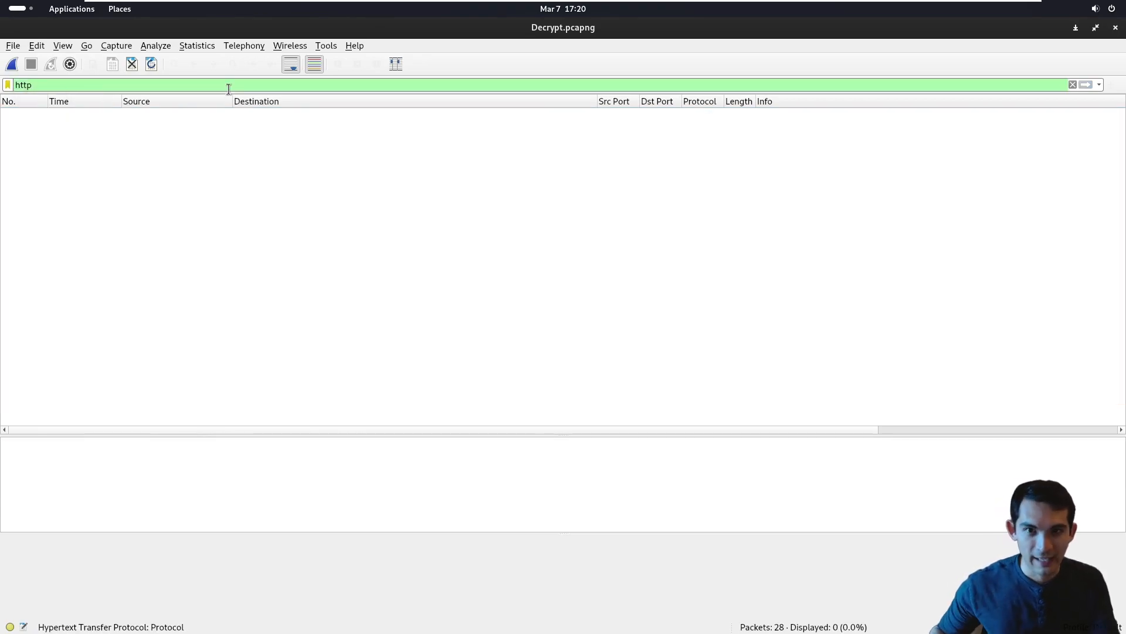
- Clear the http display filter to list all packets of the still encrypted capture
key(BackSpace)
key(BackSpace)
key(BackSpace)
key(BackSpace)
key(Return)
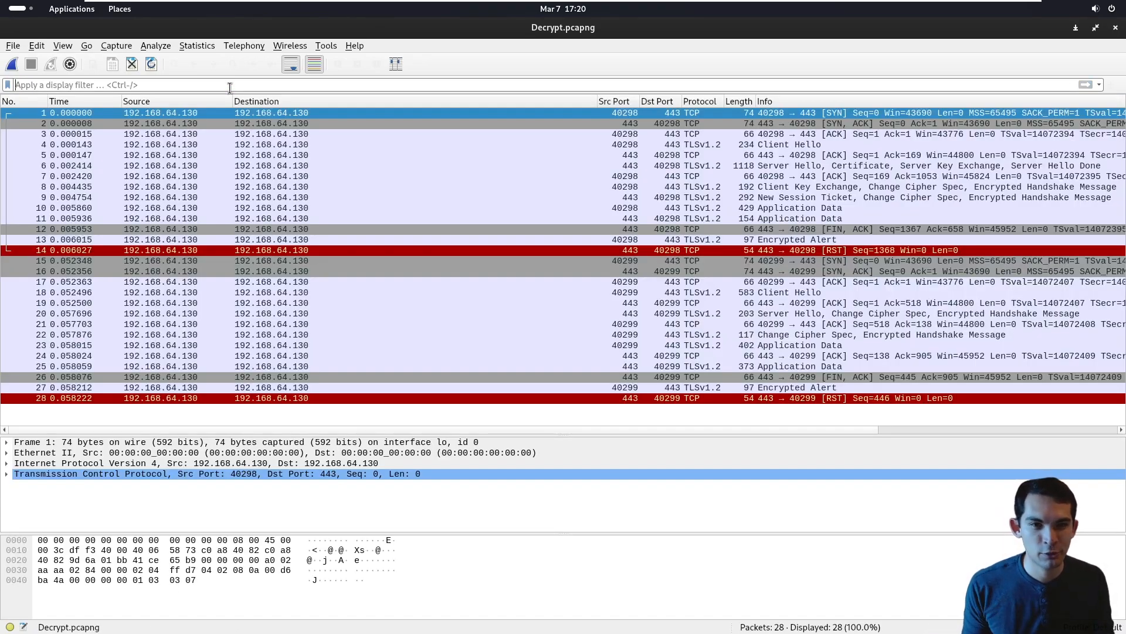
- In the TLS protocol preferences, set the (Pre)-Master-Secret log filename to /root/Downloads/sslkeylog.log and apply it
click(36, 47)
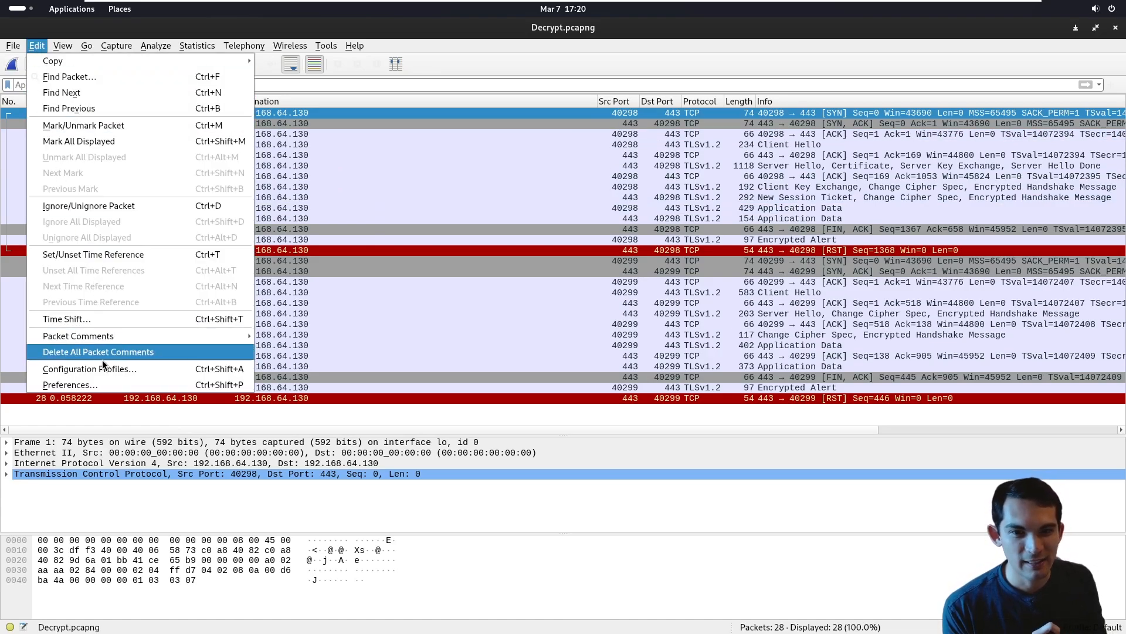
click(115, 385)
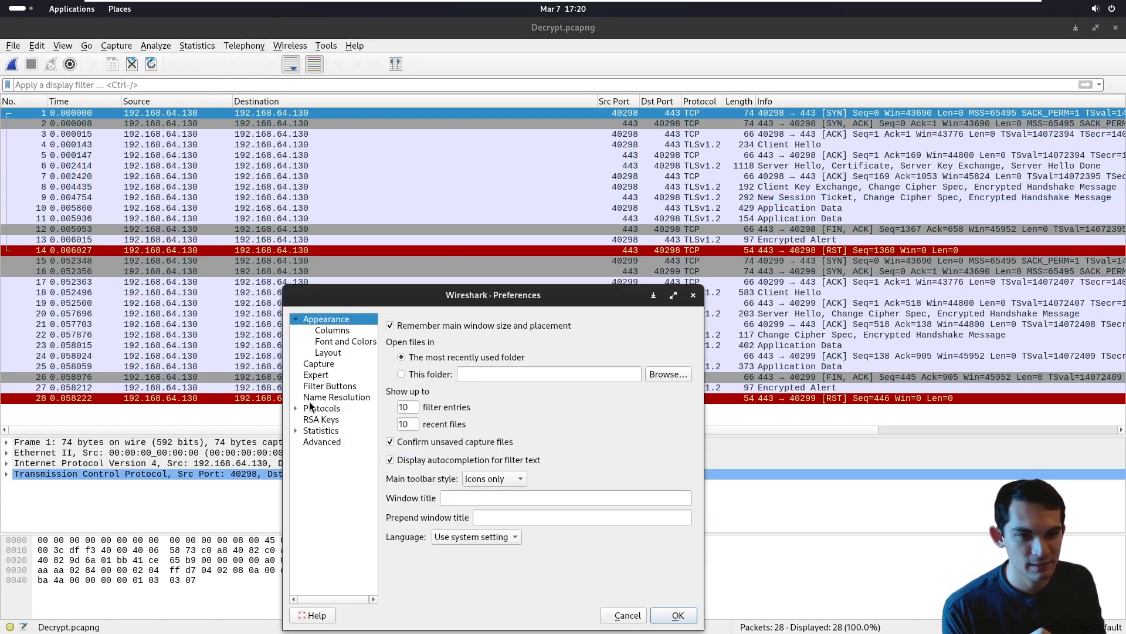
click(295, 408)
drag(376, 336, 378, 563)
scroll(343, 456, up, 6)
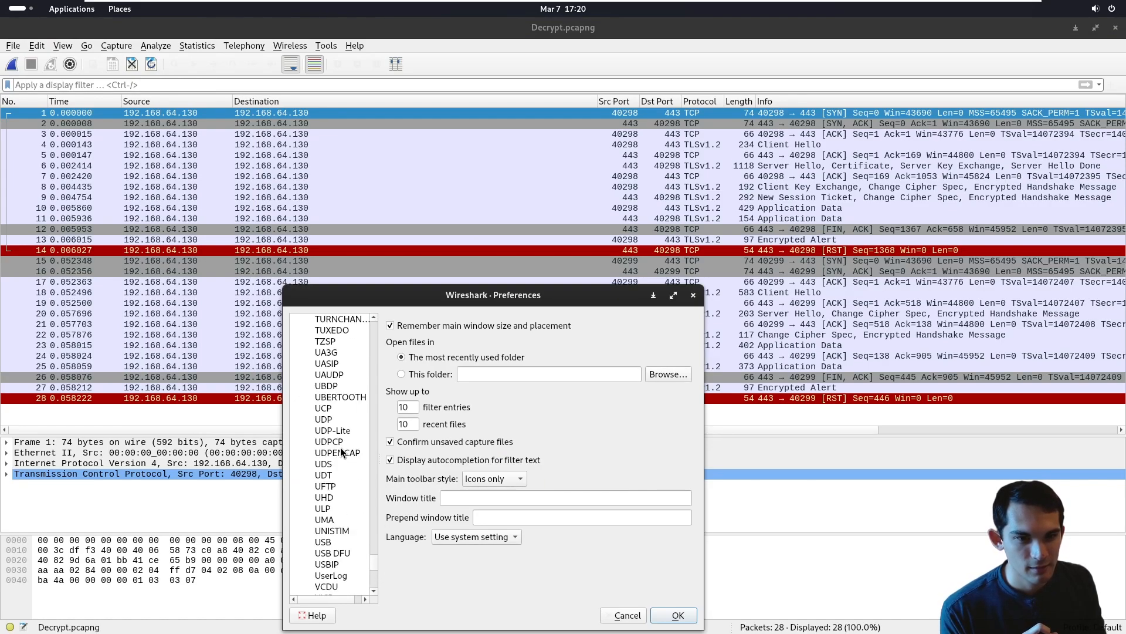
click(334, 353)
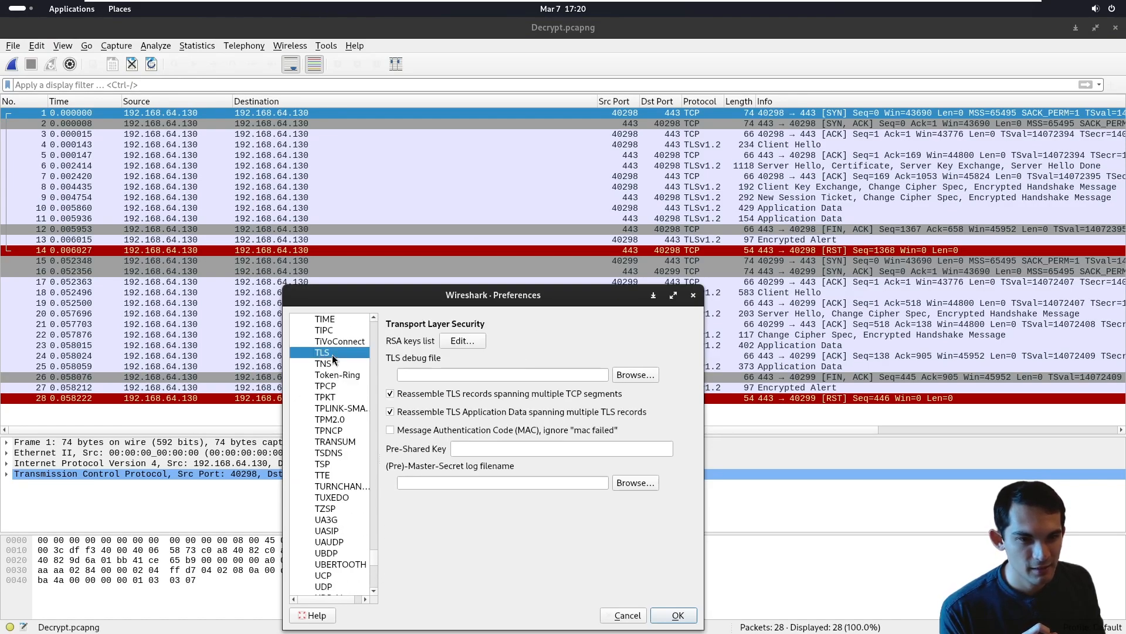
click(630, 484)
double_click(362, 161)
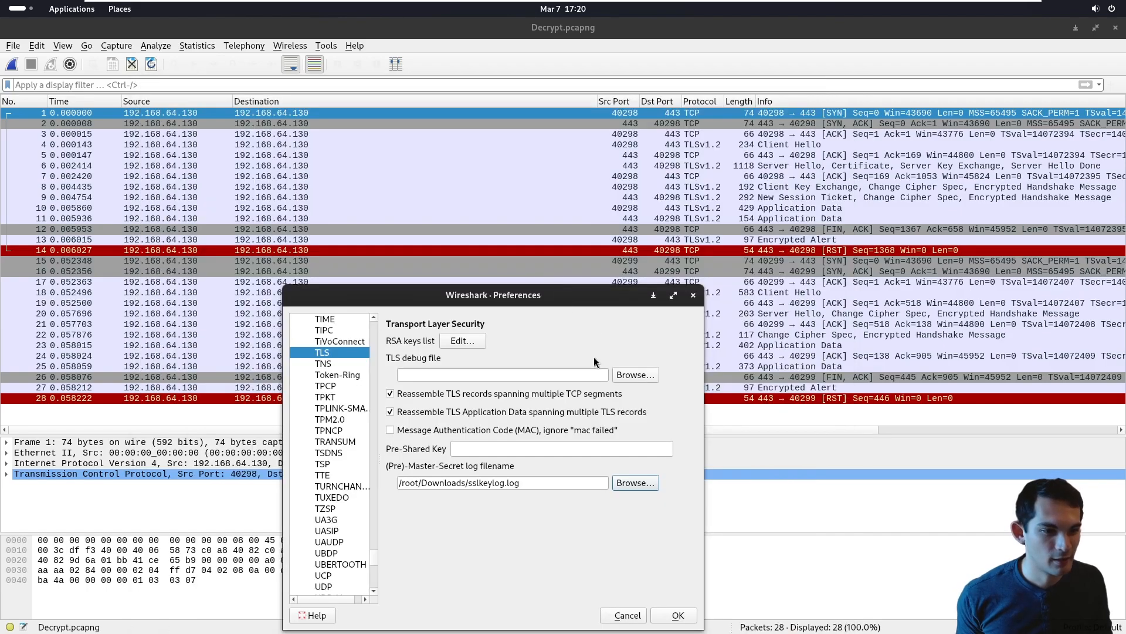
click(675, 616)
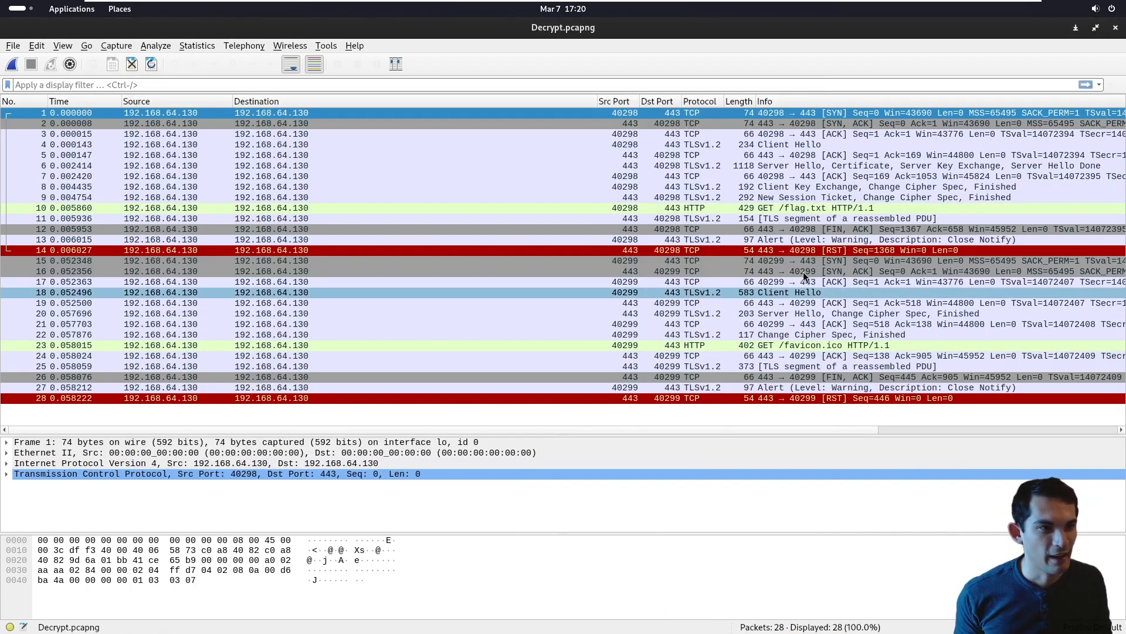
- Inspect the decrypted GET /favicon.ico and GET /flag.txt packets, leaving the /flag.txt request selected
click(775, 210)
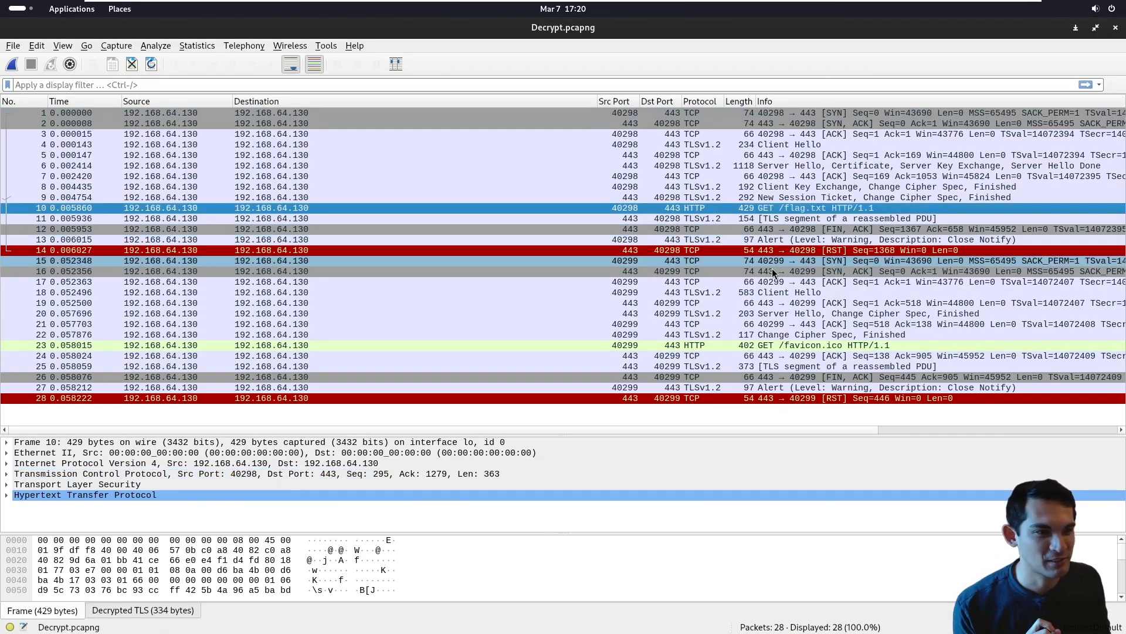
click(784, 345)
click(623, 208)
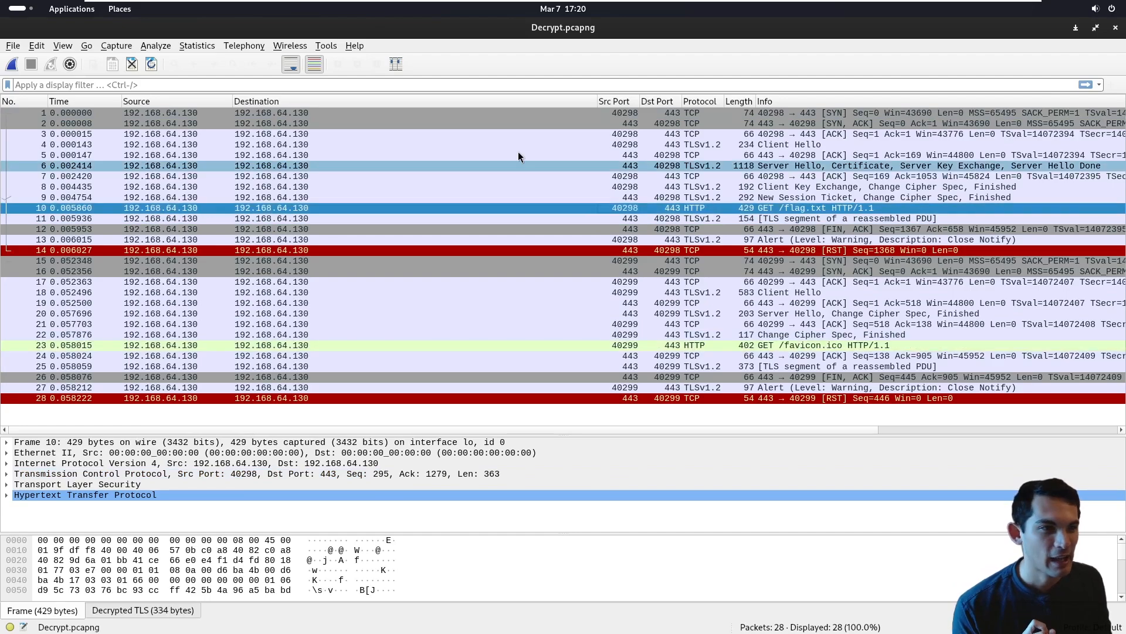
- Filter the decrypted capture by http and select the GET /flag.txt request
click(463, 86)
text(http)
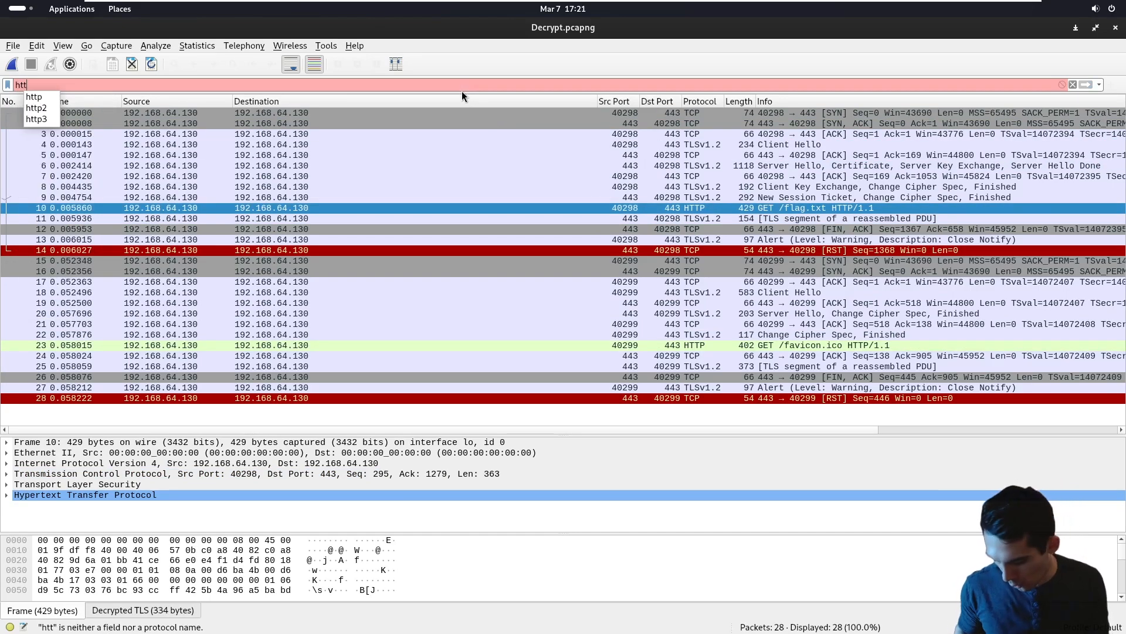
key(Return)
click(507, 125)
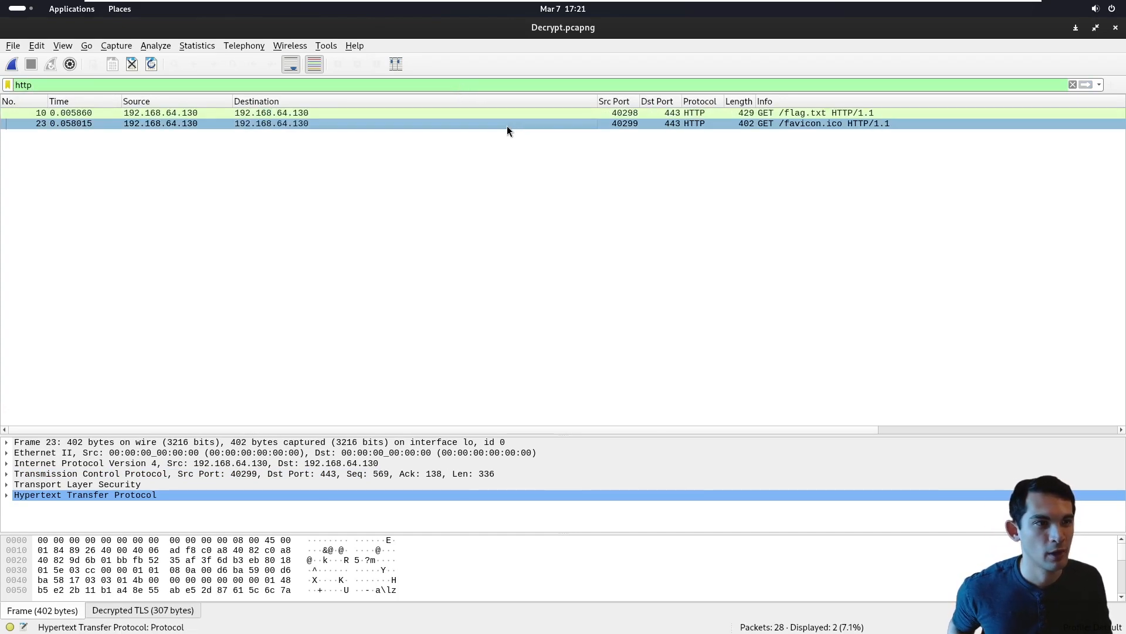
click(477, 113)
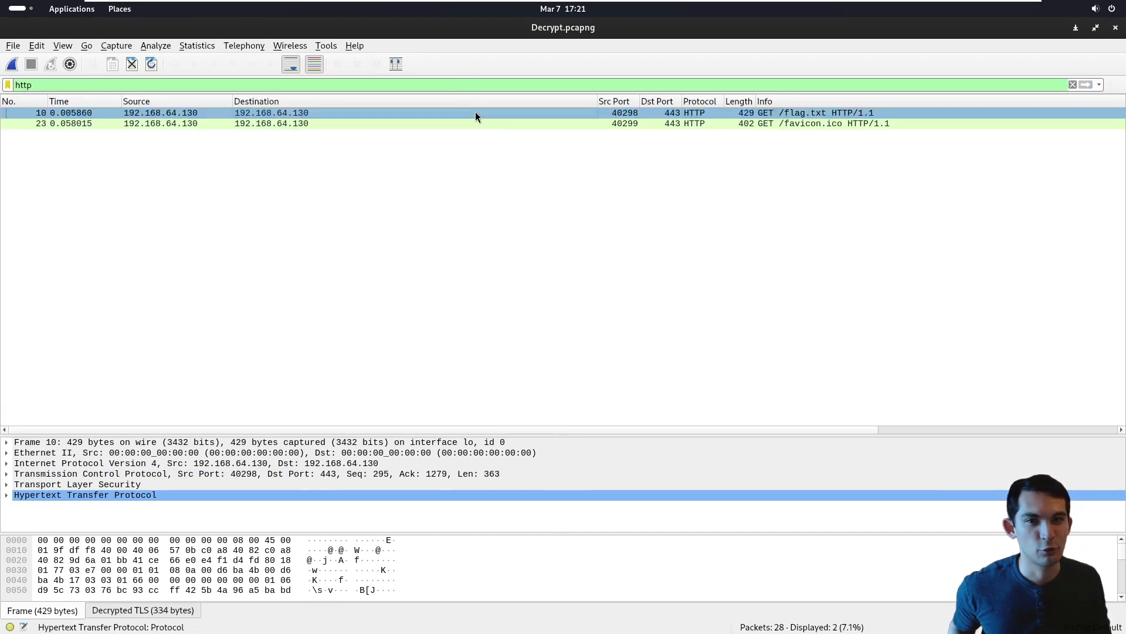
- Remove the http filter from the decrypted capture to list every packet again
double_click(84, 85)
key(BackSpace)
key(Return)
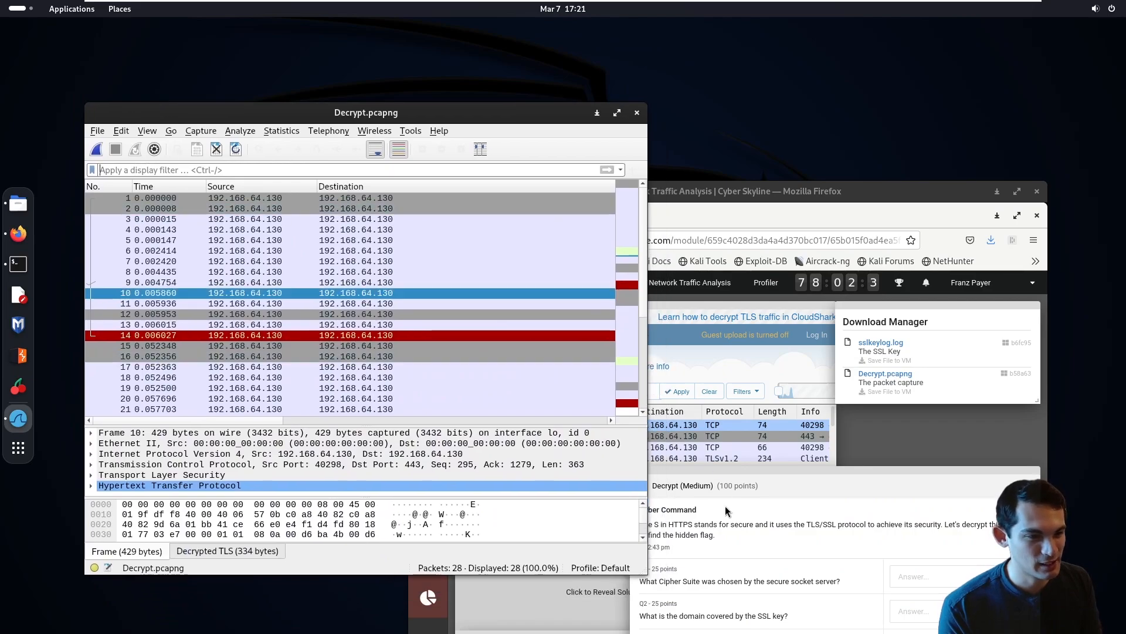
- Switch to Firefox to read the Decrypt challenge's cipher suite question, and return to the Wireshark capture in a maximized window
click(716, 245)
drag(692, 179, 697, 119)
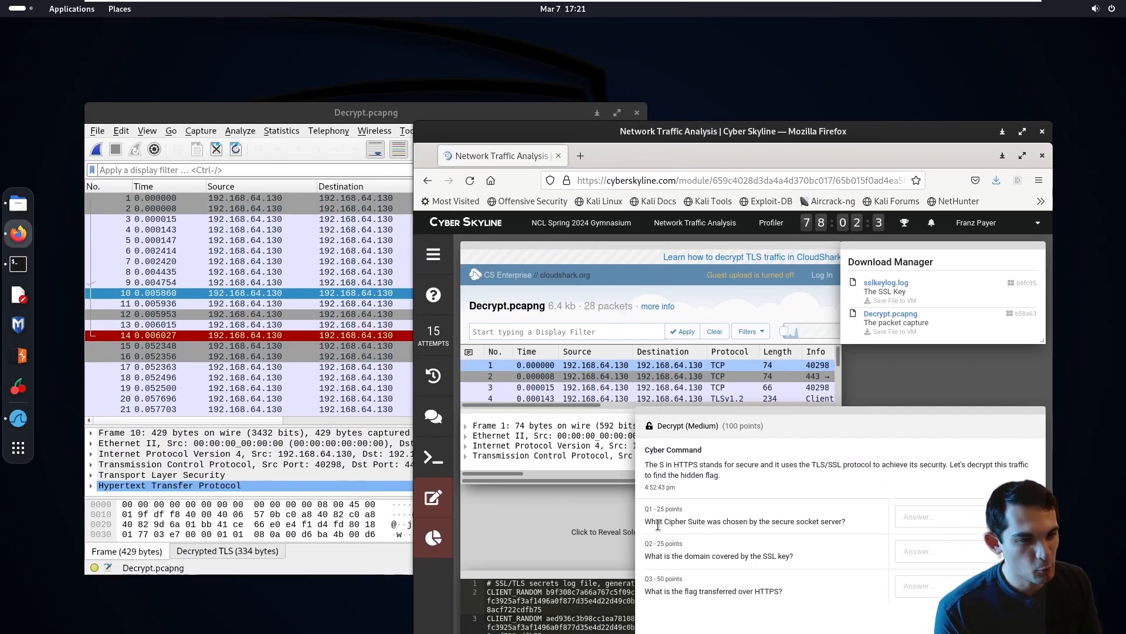
drag(657, 521, 829, 523)
click(829, 523)
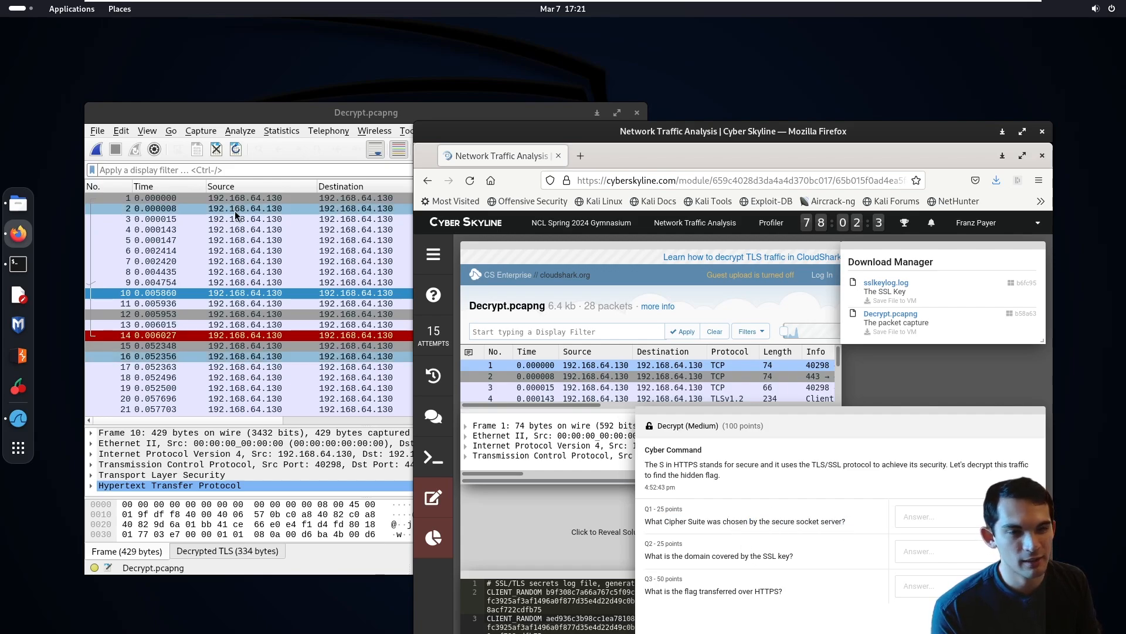
double_click(241, 114)
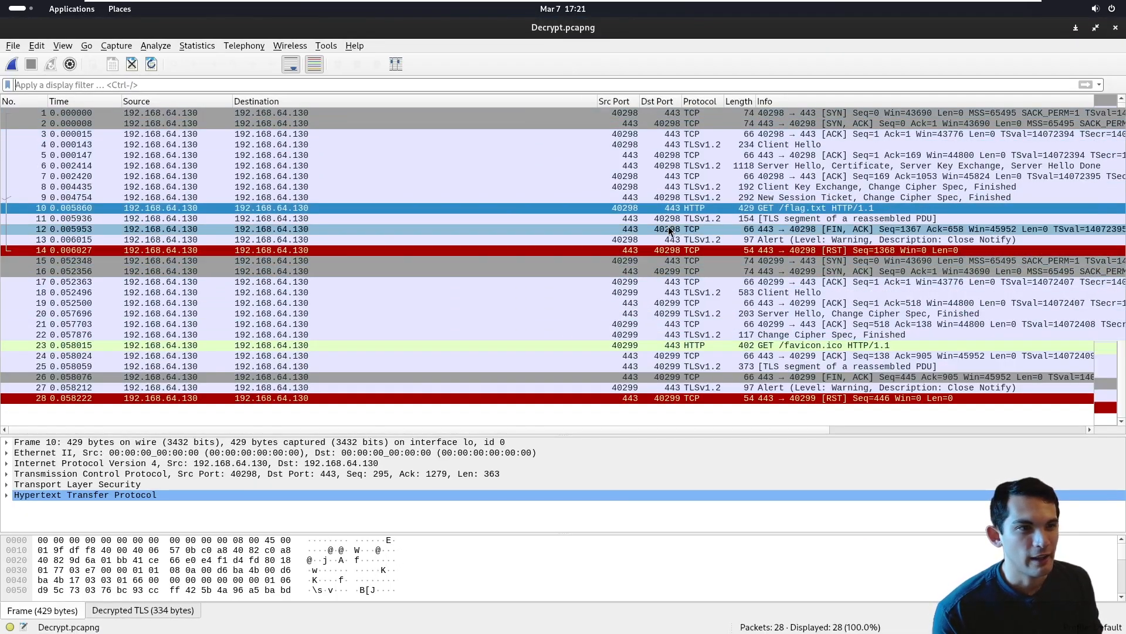
- Look at the first Client Hello packet in the capture and select the Server Hello packet that answers it
click(722, 146)
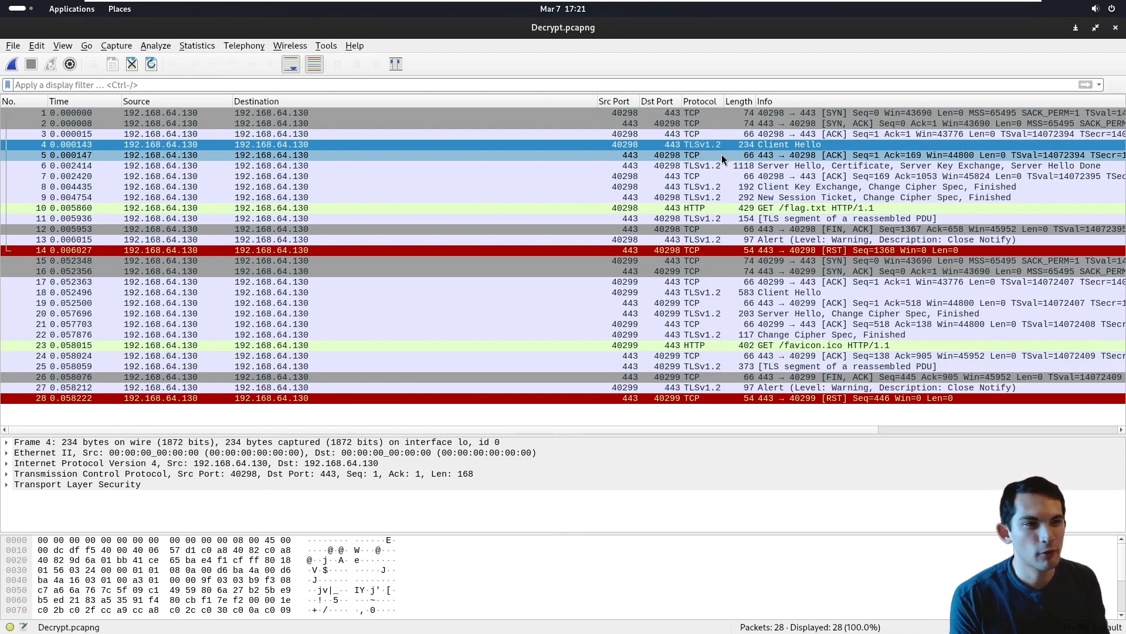
click(713, 162)
click(709, 145)
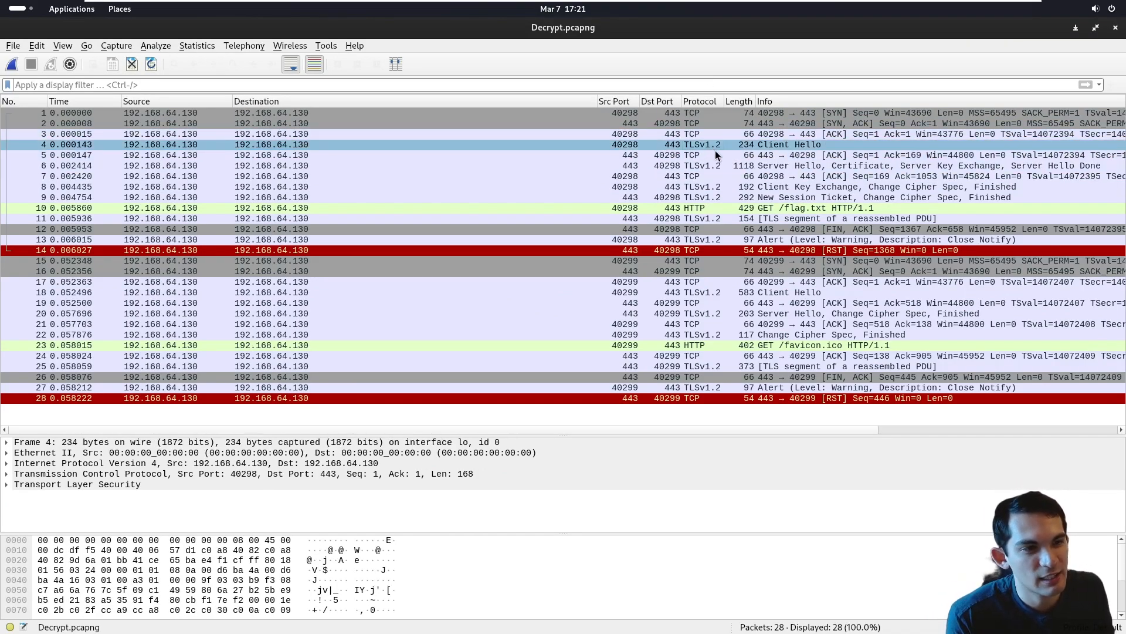
click(723, 167)
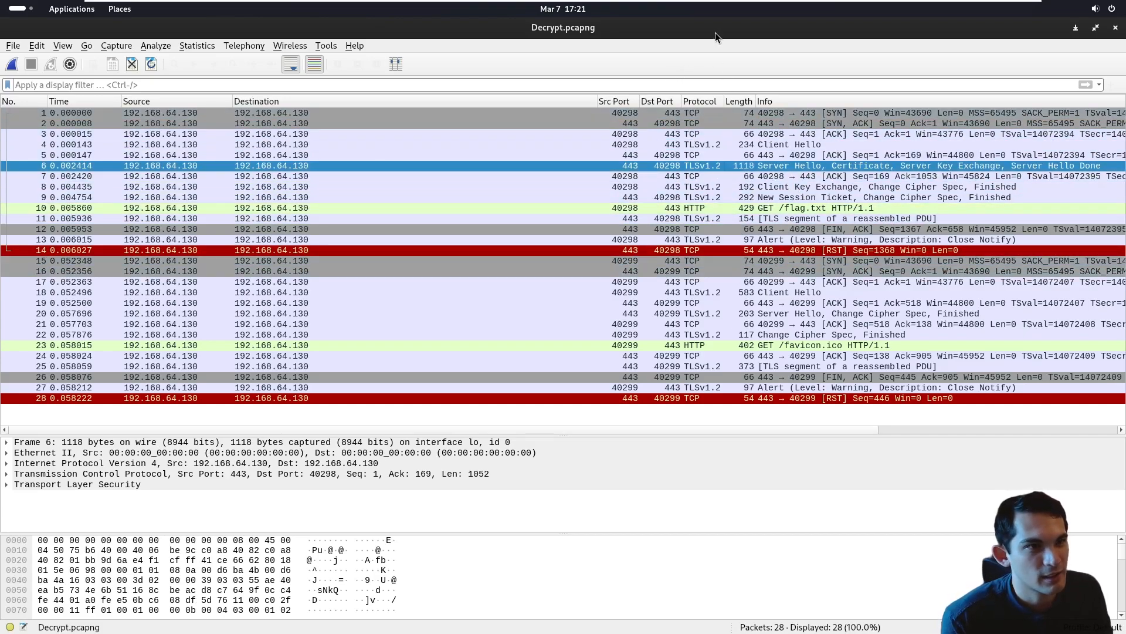
- Reread the Decrypt challenge's cipher suite question in Firefox and return to the maximized Wireshark capture
drag(593, 166, 323, 148)
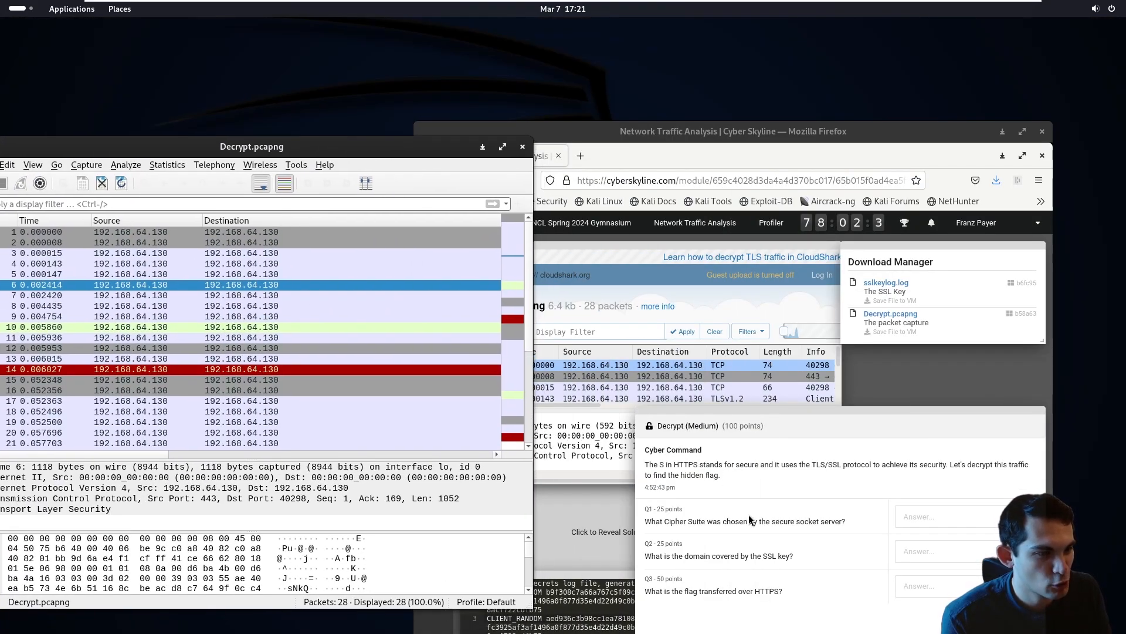
drag(645, 521, 816, 523)
click(827, 522)
drag(344, 149, 535, 32)
key(super+Up)
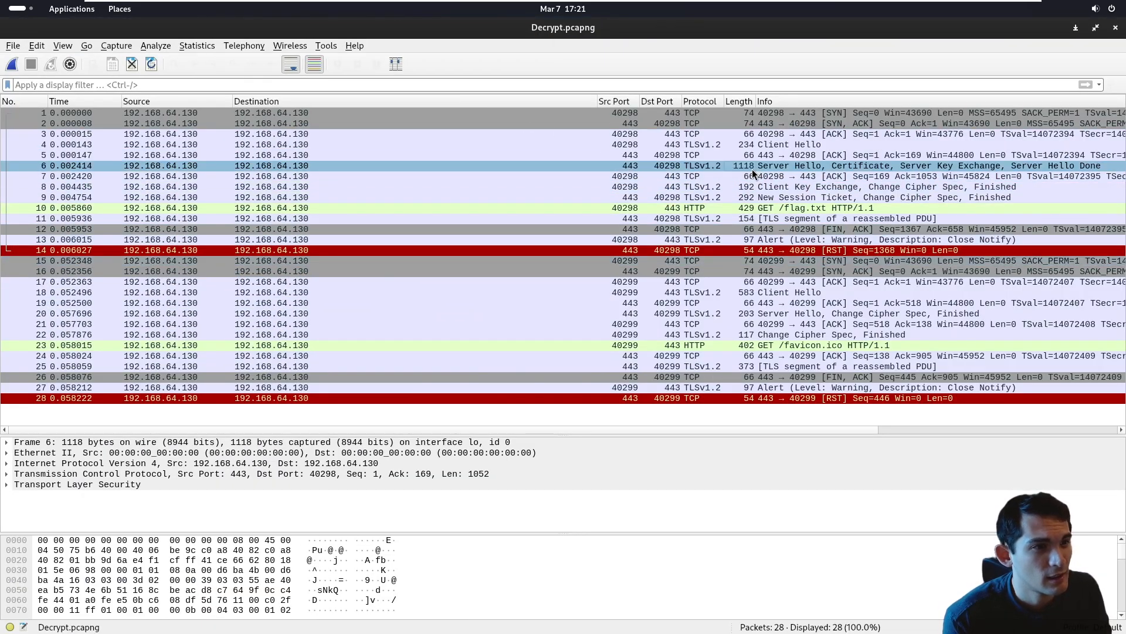
- Enlarge the packet details of the Server Hello packet (No. 6) and expand its Transport Layer Security layer
click(816, 165)
click(952, 171)
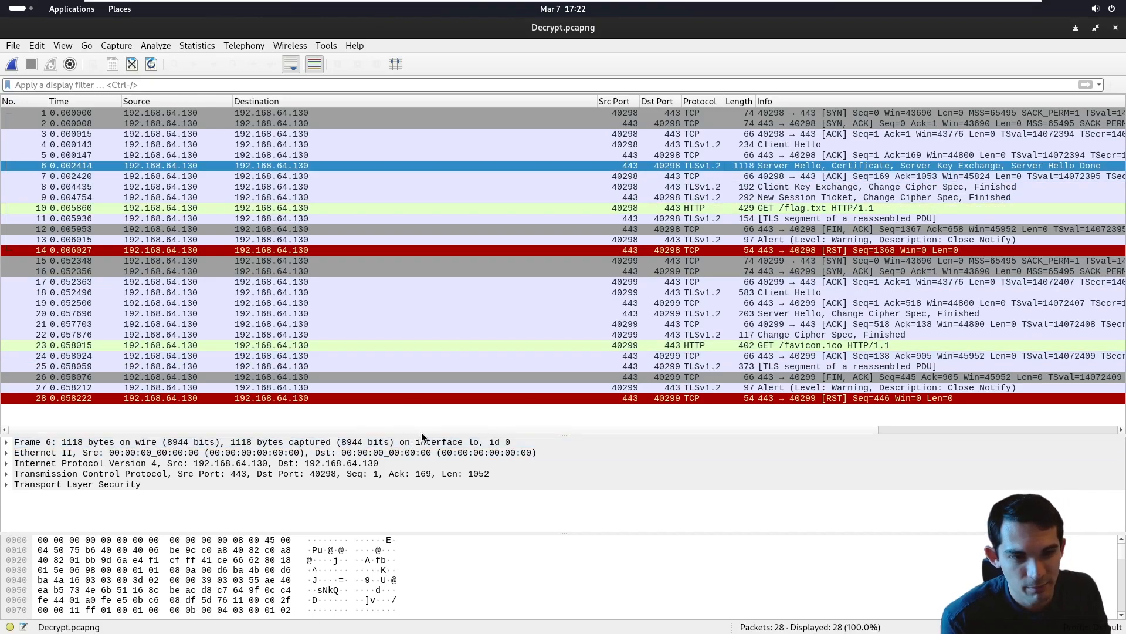
scroll(437, 340, right, 2)
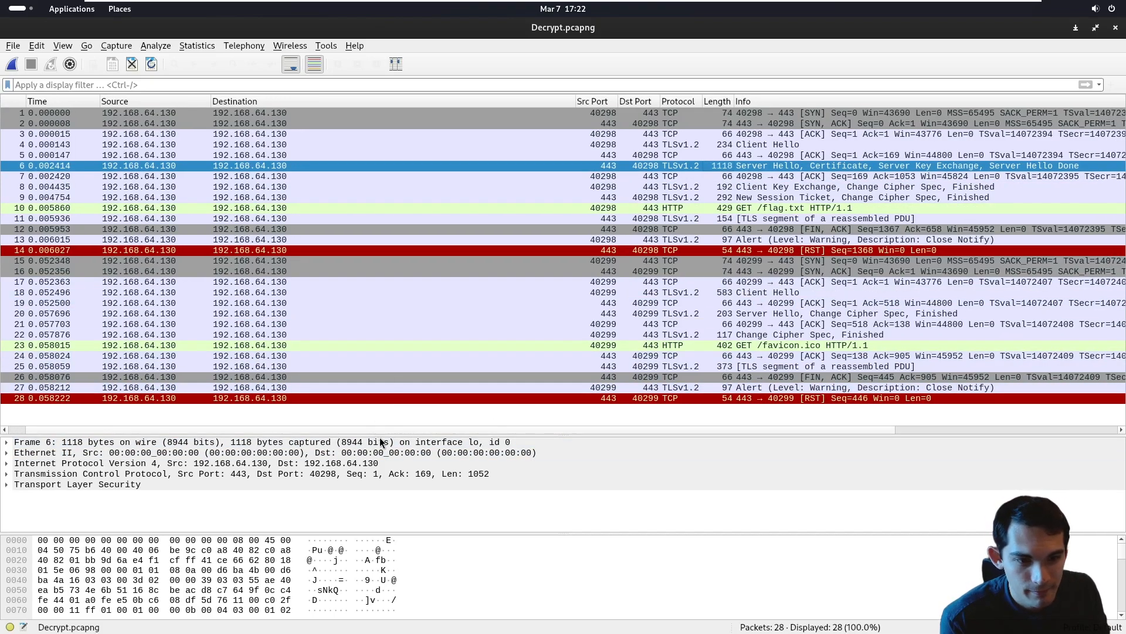
drag(381, 437, 234, 353)
click(55, 403)
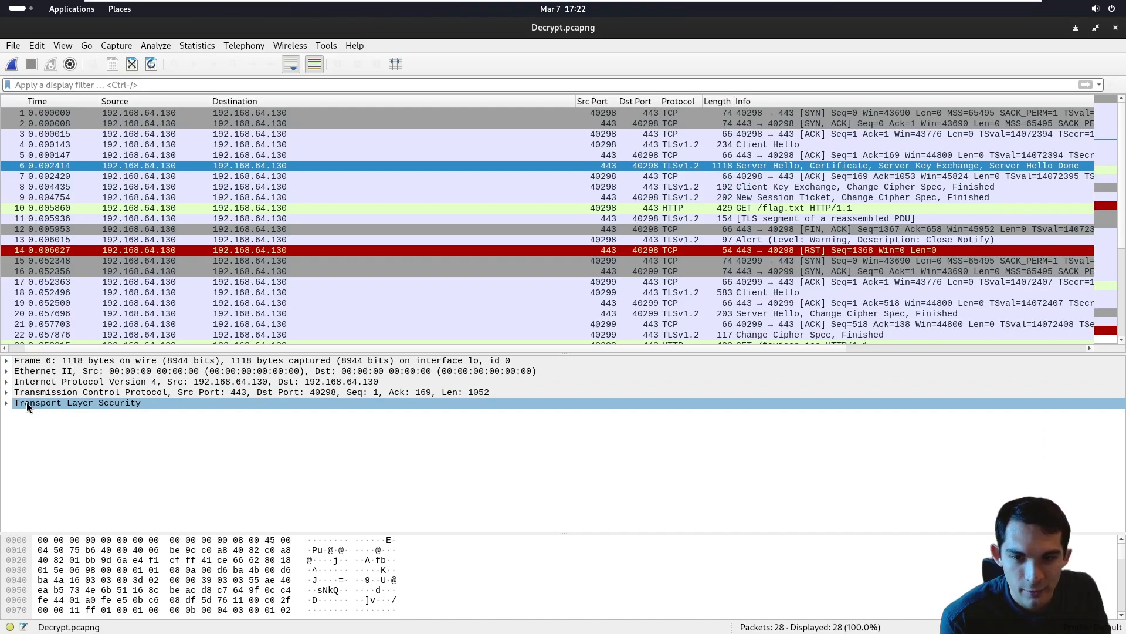
click(11, 403)
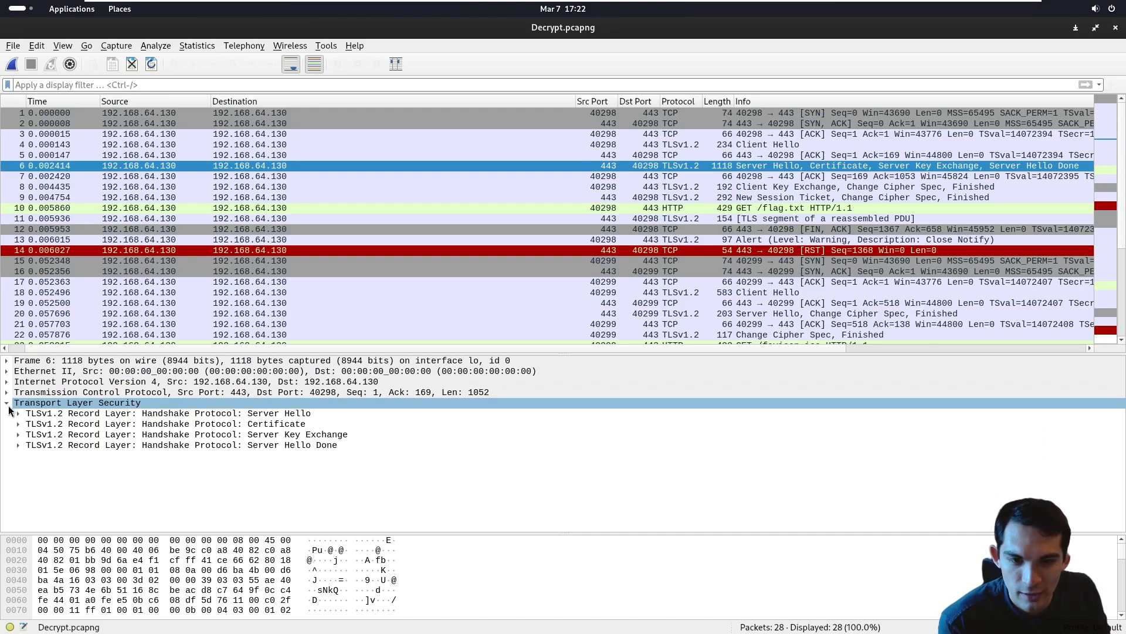
- Expand the Server Hello record layer and inspect its content type, version and length fields
click(18, 413)
click(27, 424)
click(18, 413)
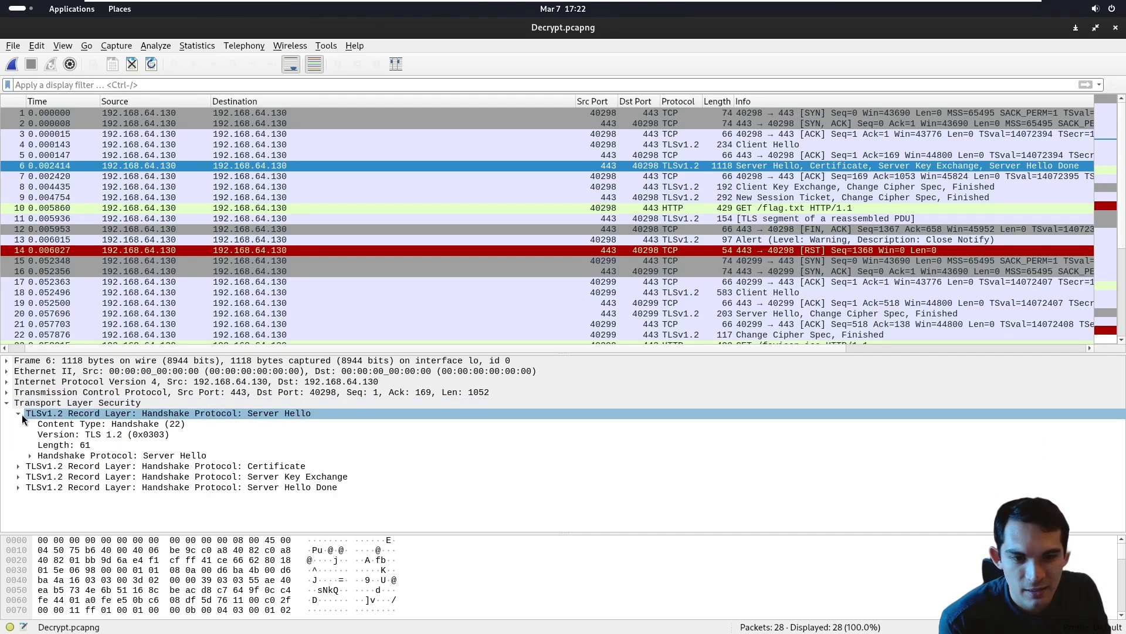
click(104, 424)
click(79, 434)
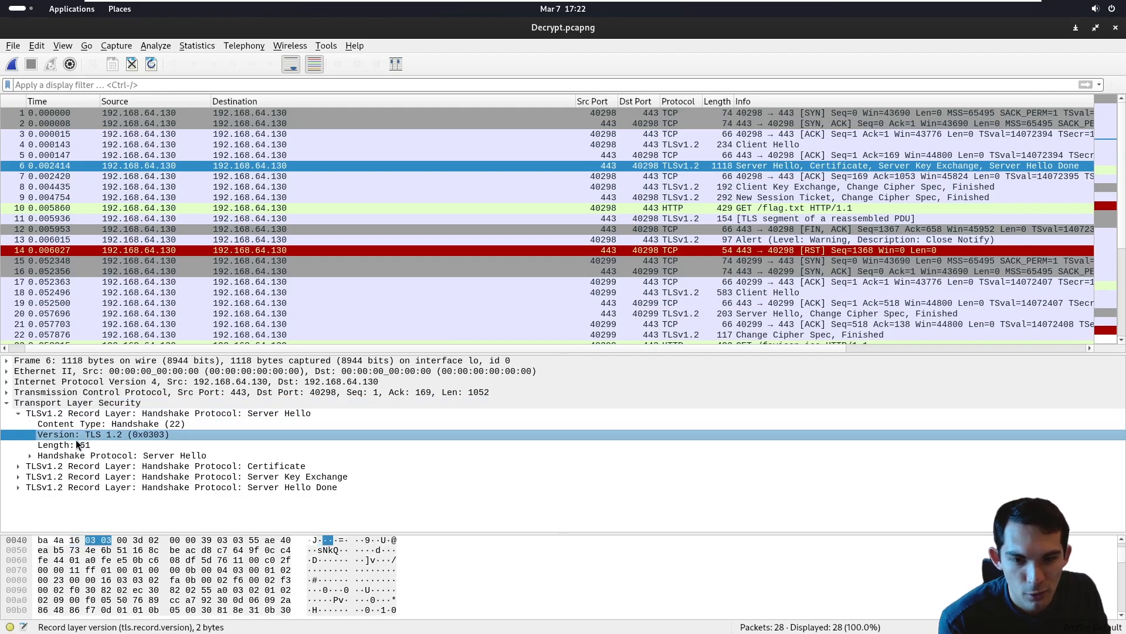
click(75, 445)
click(71, 438)
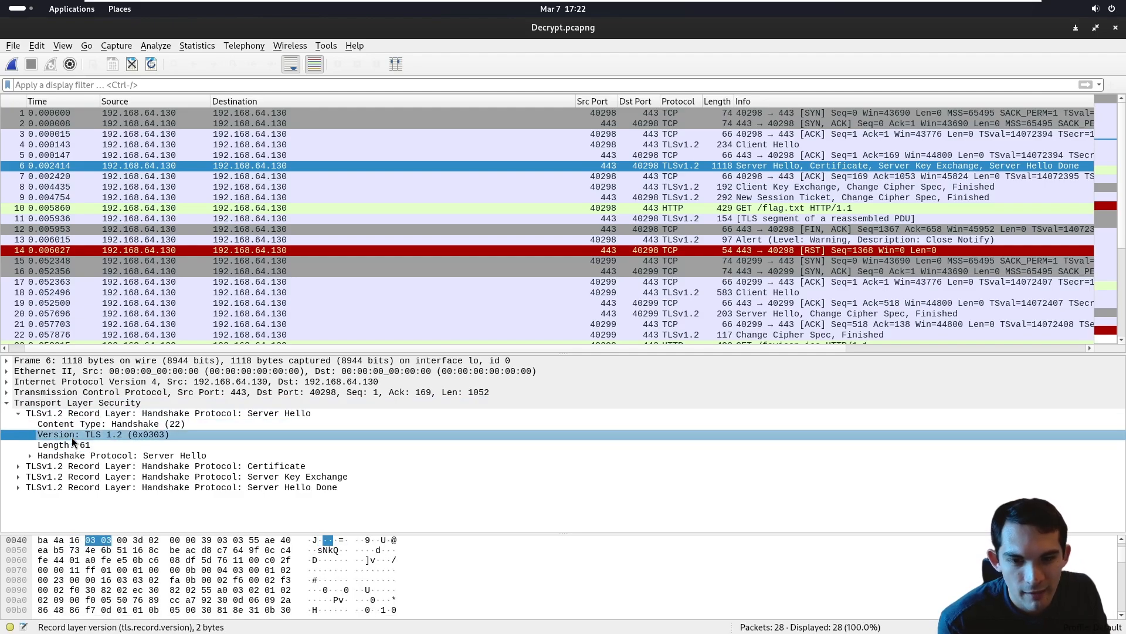
- Expand the Server Hello handshake protocol with more room for the details and select its Cipher Suite field
click(30, 457)
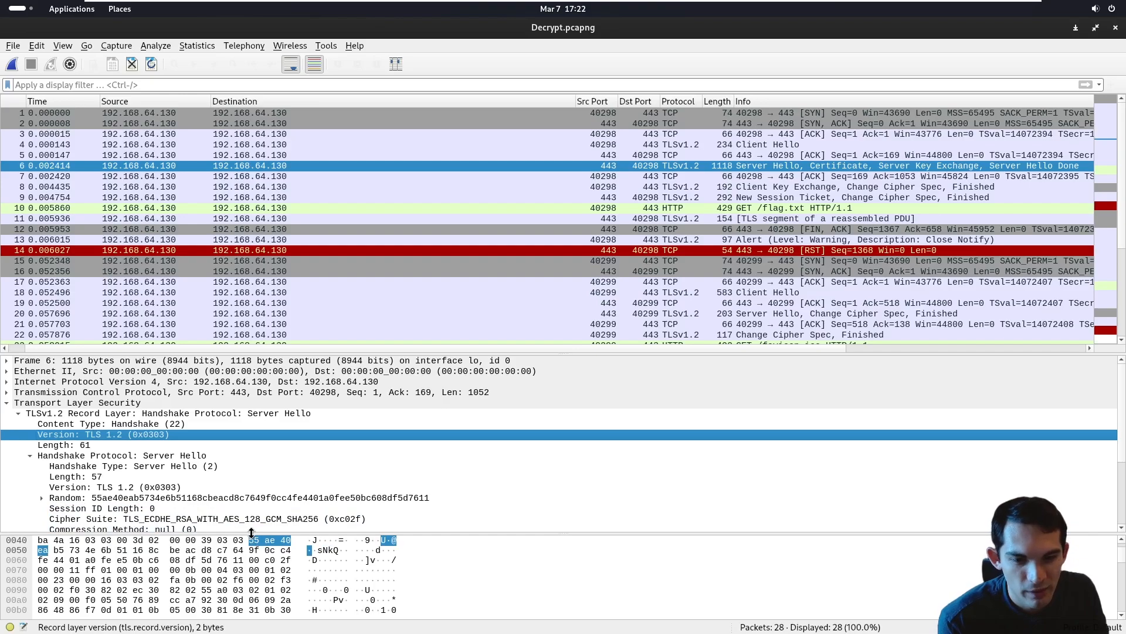
drag(248, 533, 250, 595)
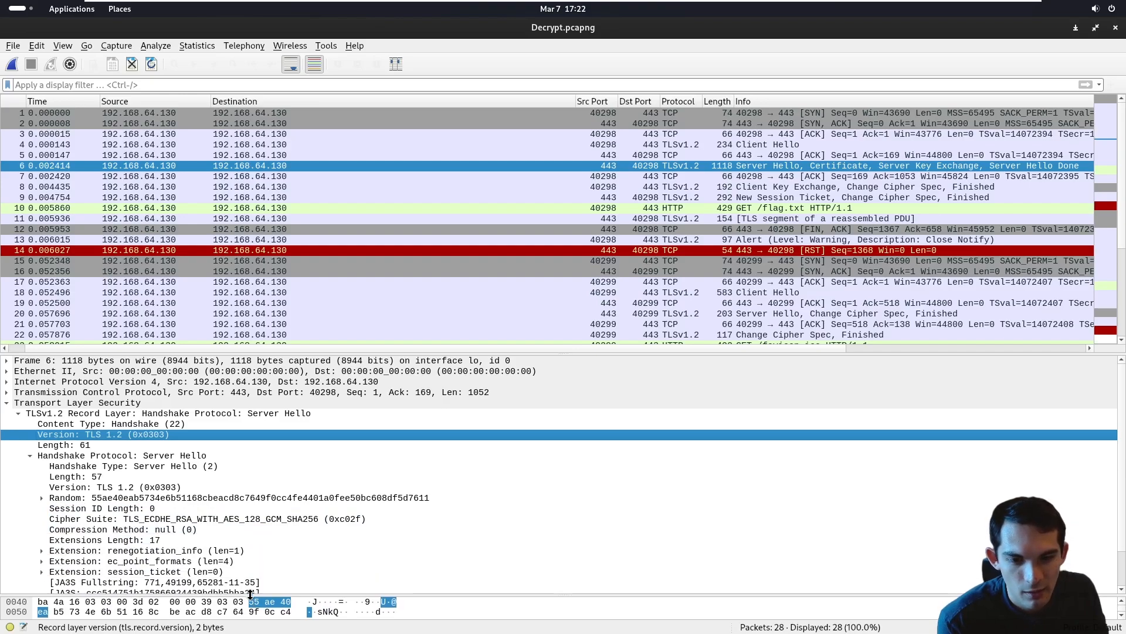
click(110, 500)
click(127, 518)
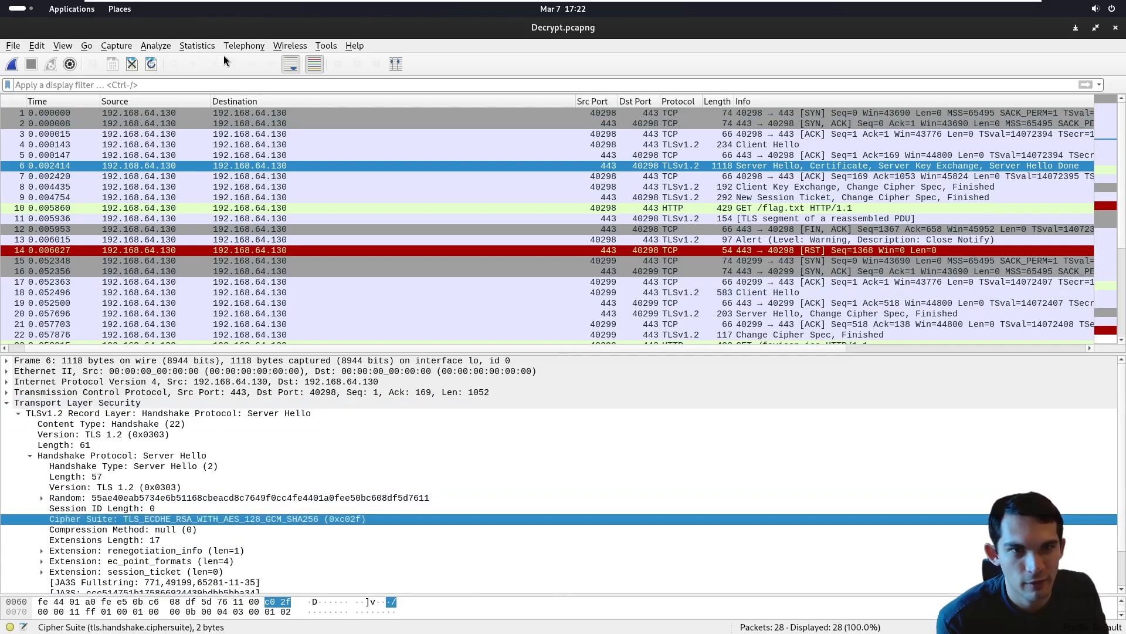
- Restore the Wireshark window to a smaller size beside the challenge questions, with the Cipher Suite field in view
drag(223, 27, 215, 91)
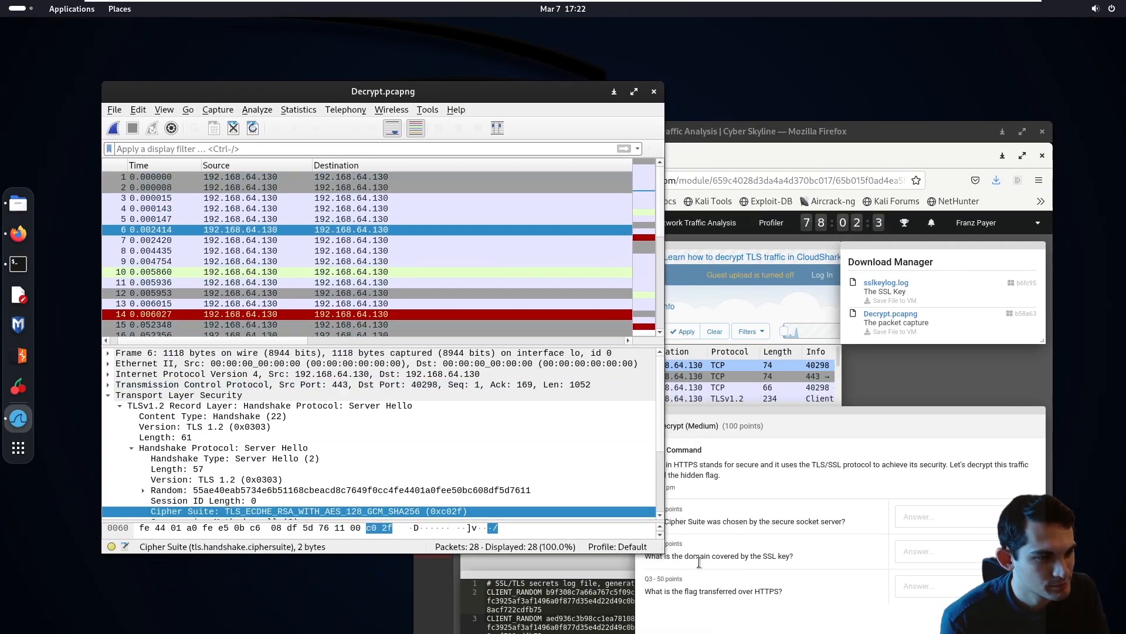
click(804, 503)
click(327, 449)
click(328, 511)
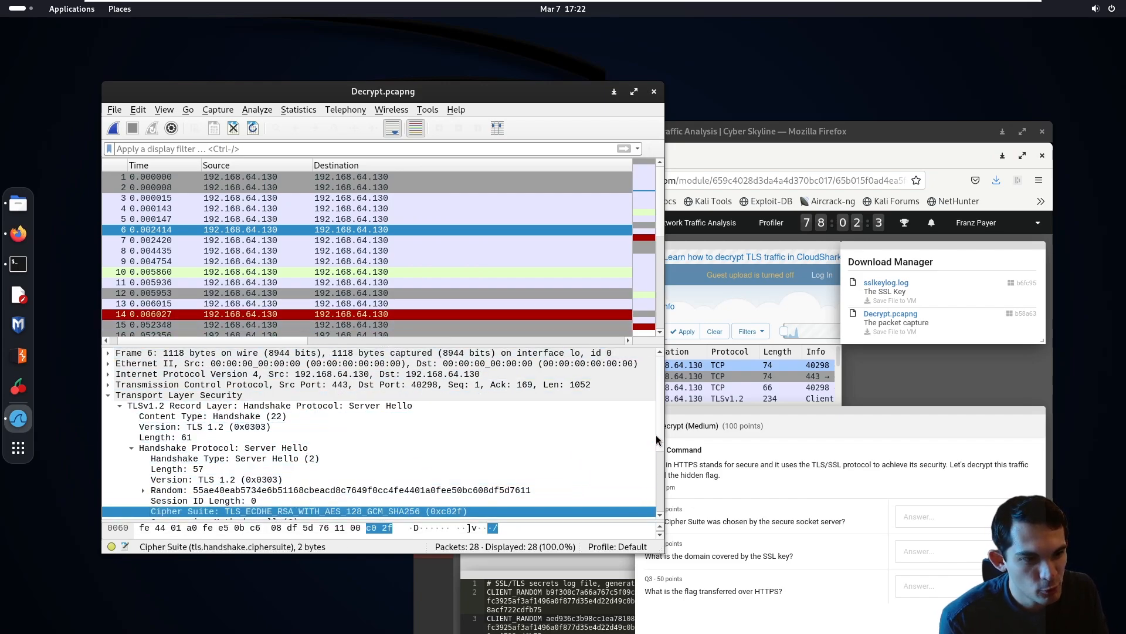
scroll(656, 435, down, 2)
- Try the Cipher Suite field's copied value 0xc02f as the Q1 answer and clear it
right_click(394, 460)
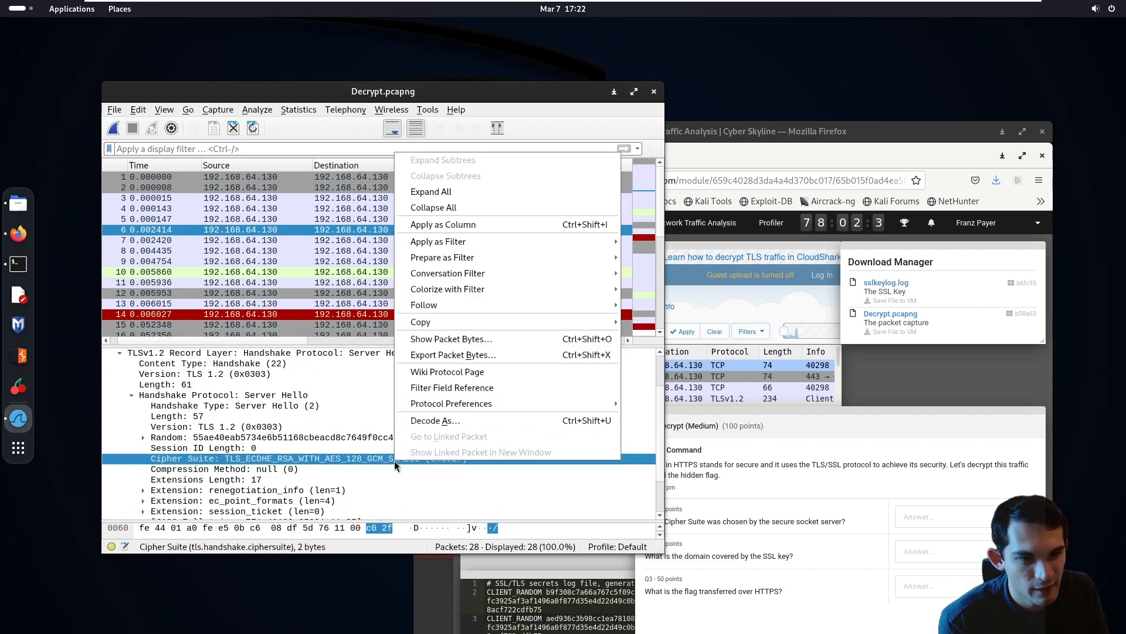
mouse_move(466, 326)
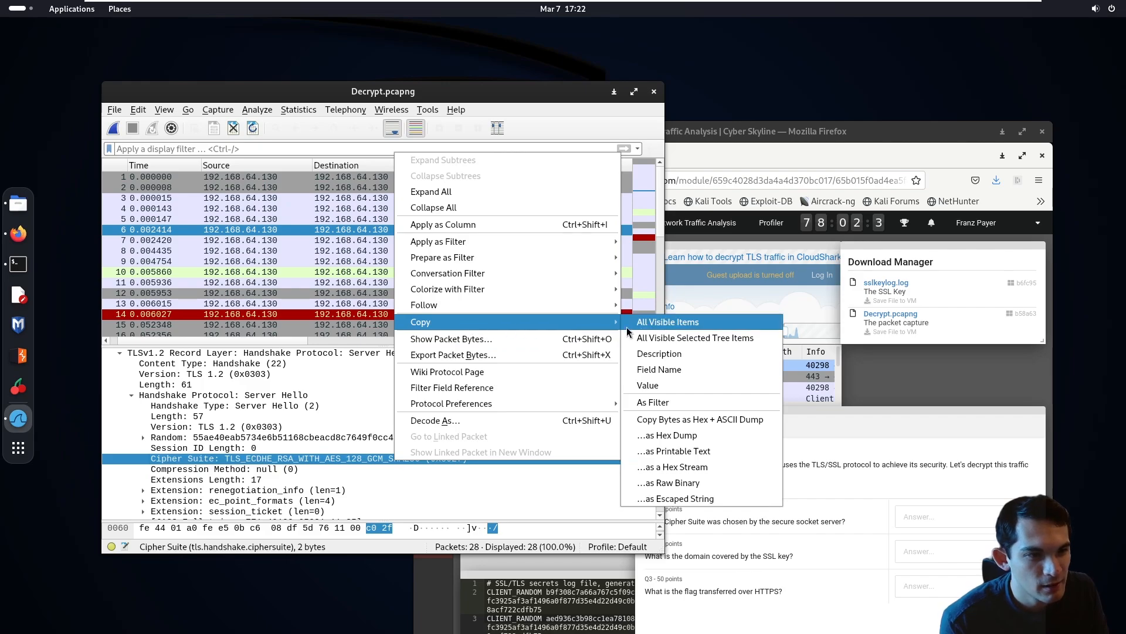
click(647, 385)
click(908, 521)
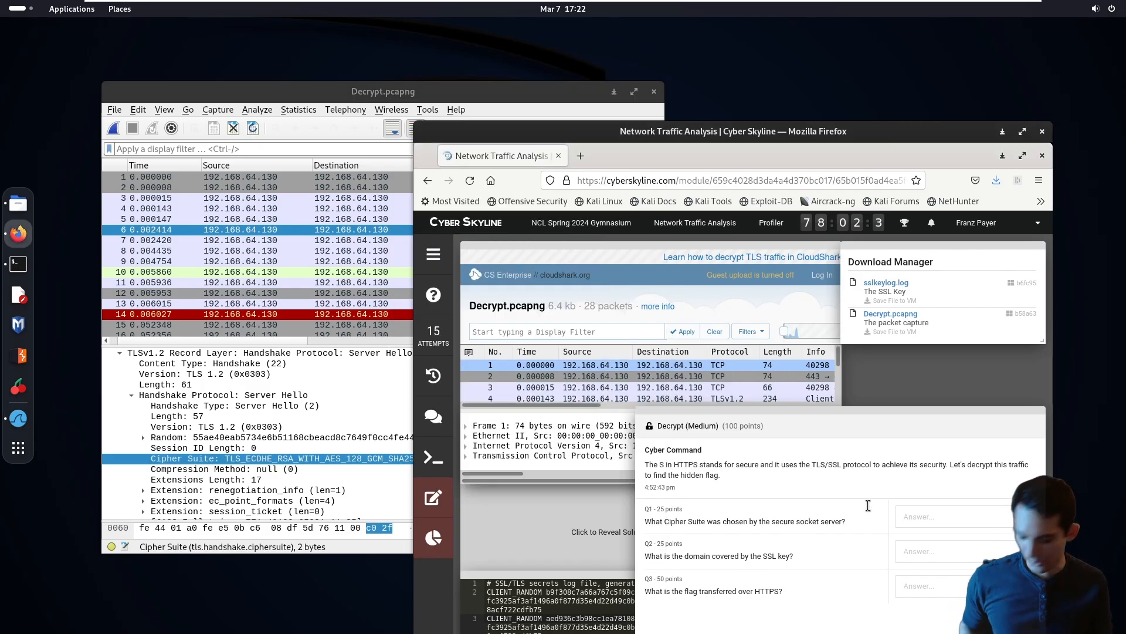
key(ctrl+v)
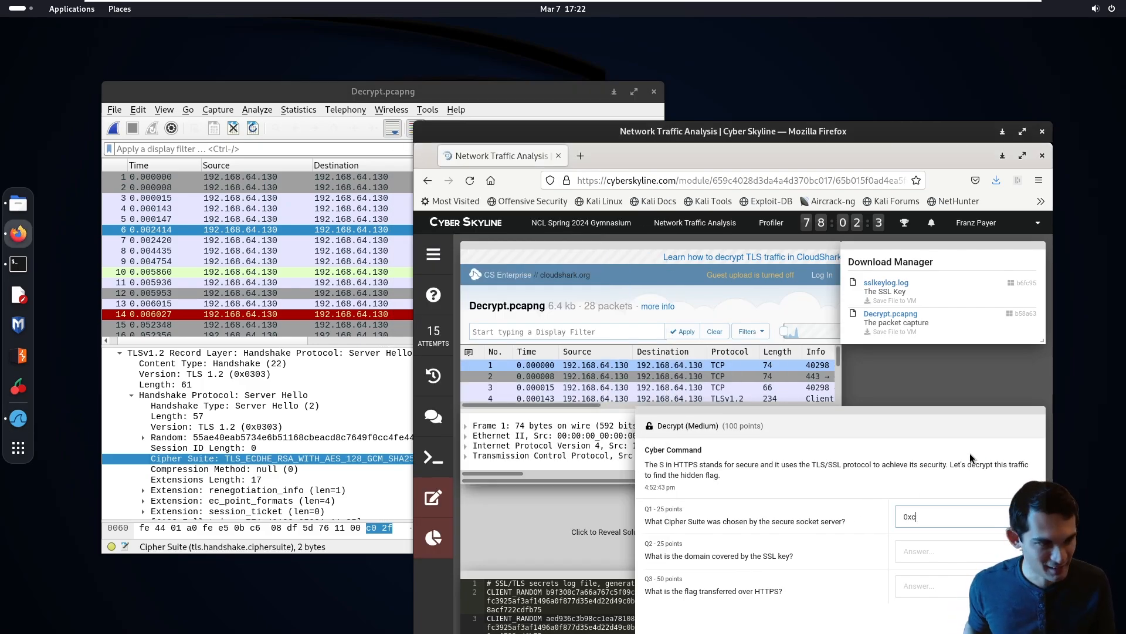
key(ctrl+a)
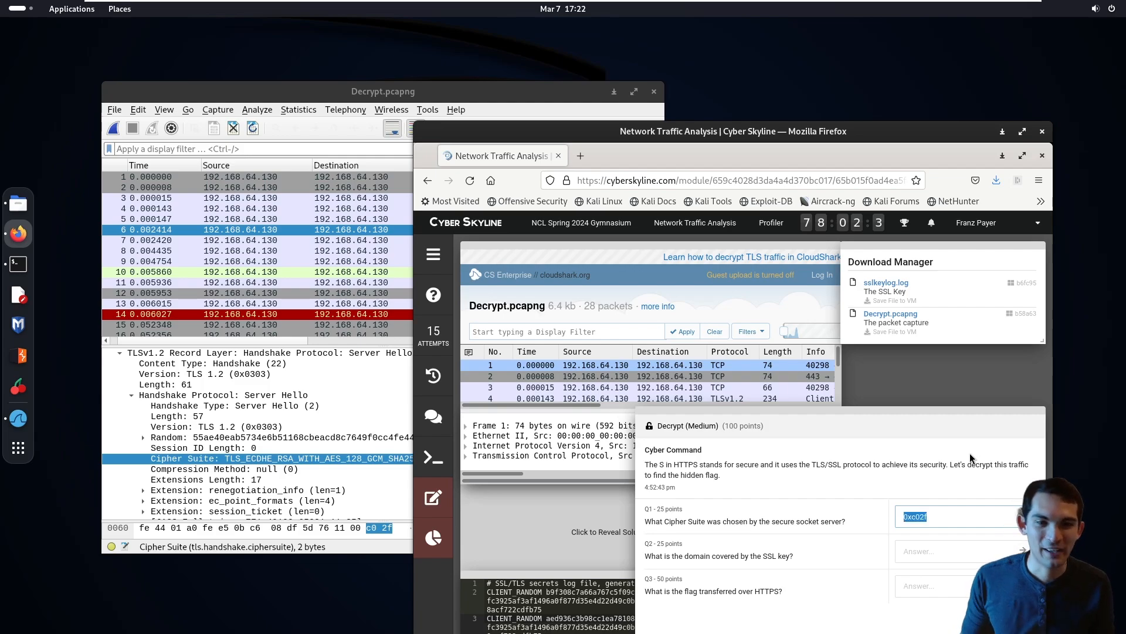
key(BackSpace)
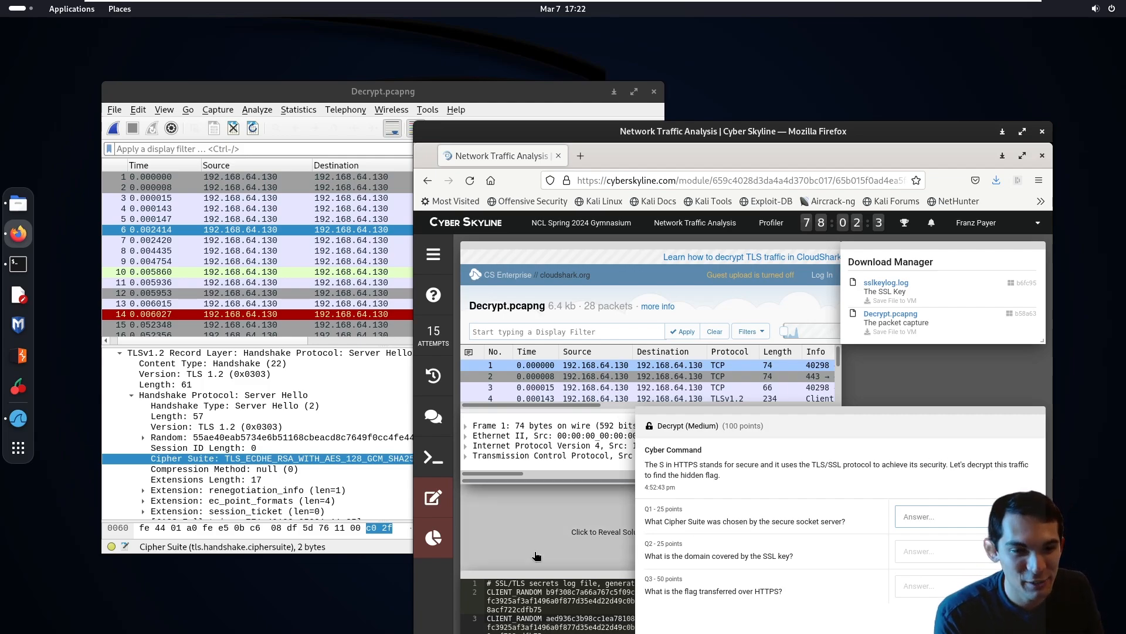
- Copy the Cipher Suite field's description and submit it without the "Cipher Suite:" label as the Q1 answer
right_click(317, 458)
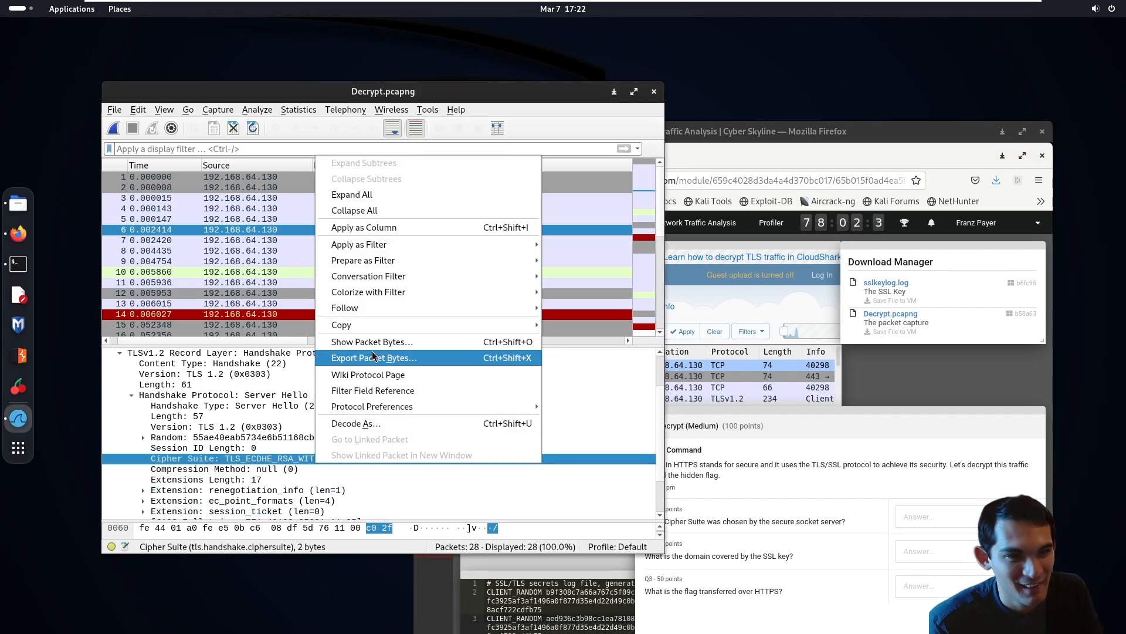
mouse_move(379, 327)
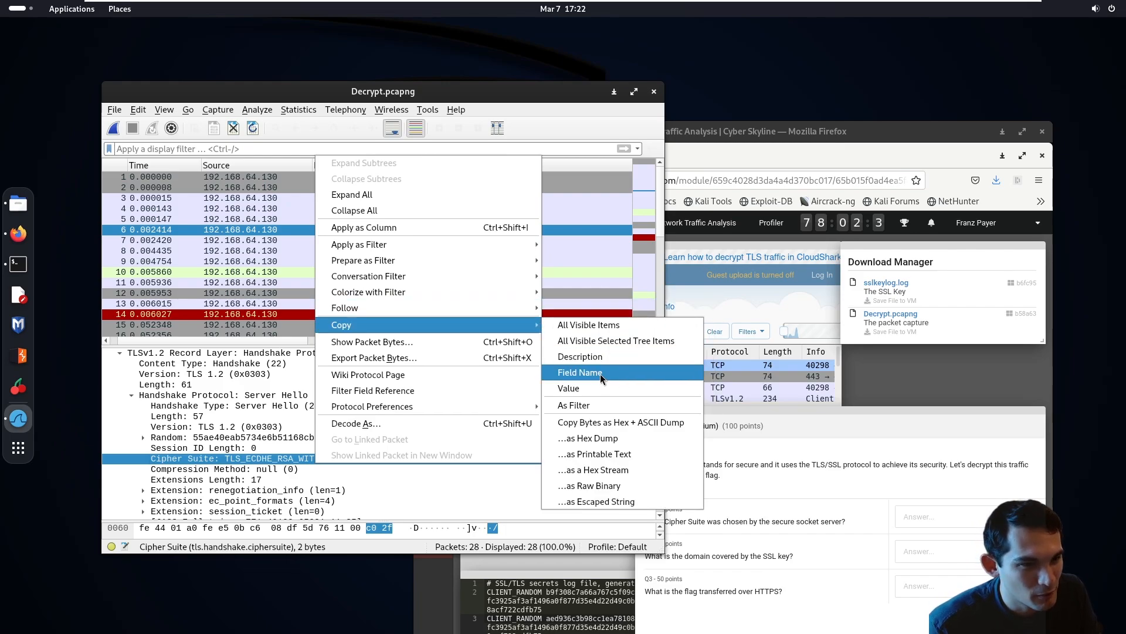
click(598, 357)
click(951, 519)
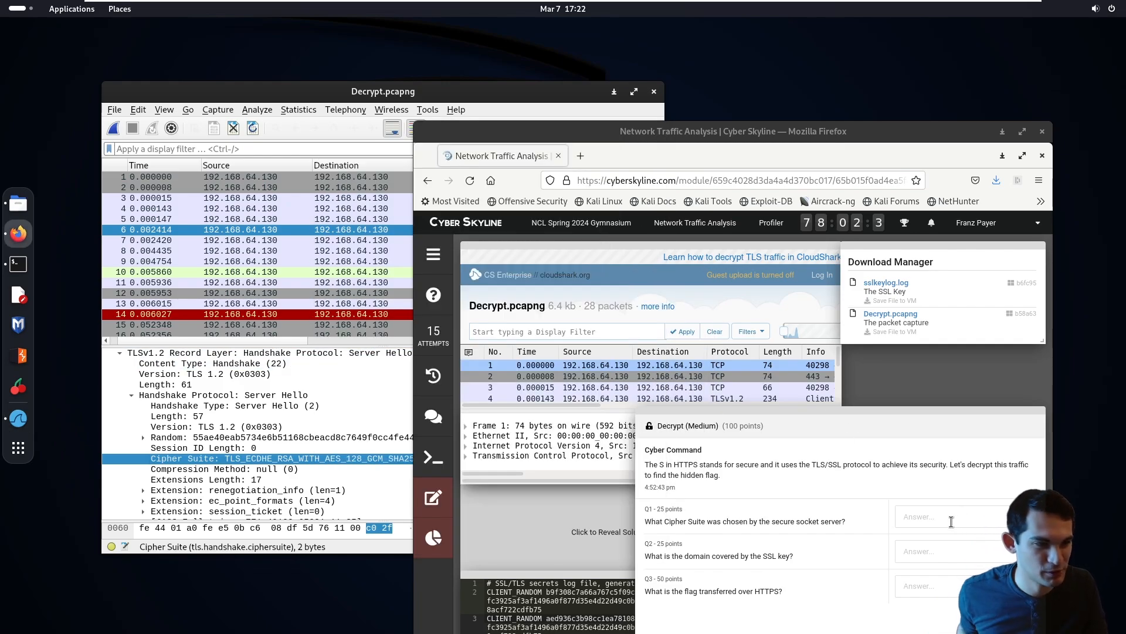
key(ctrl+v)
drag(951, 519, 903, 517)
click(925, 517)
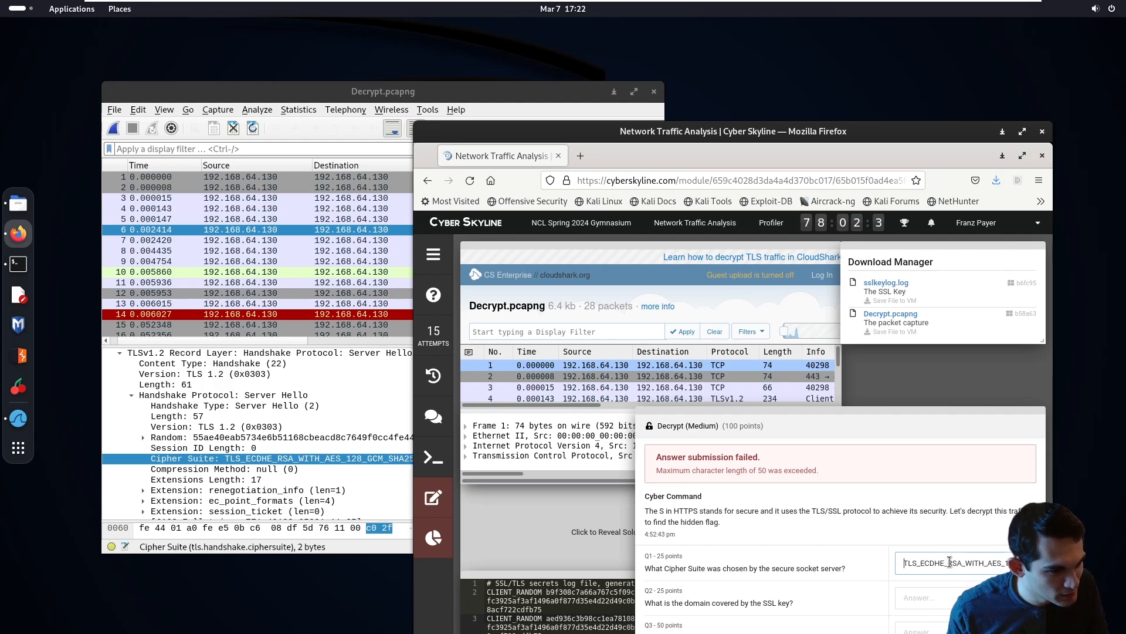
- Remove the trailing "(0xc02f)" from the Q1 answer and submit TLS_ECDHE_RSA_WITH_AES_128_GCM_SHA256
double_click(950, 563)
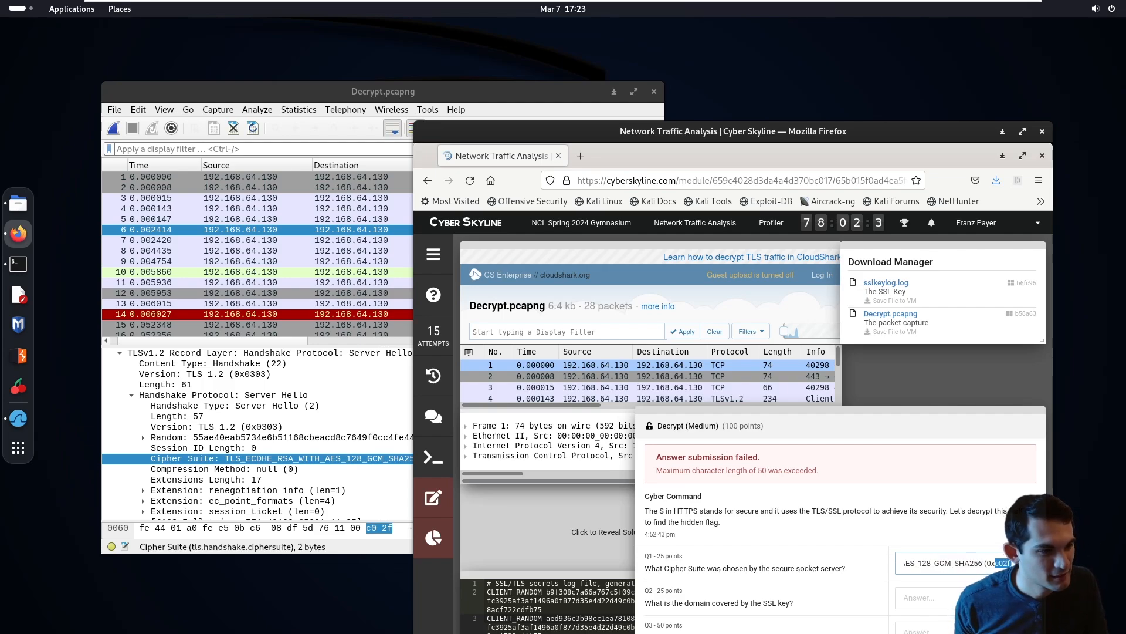
key(BackSpace)
key(BackSpace)
key(BackSpace)
key(BackSpace)
key(BackSpace)
key(Return)
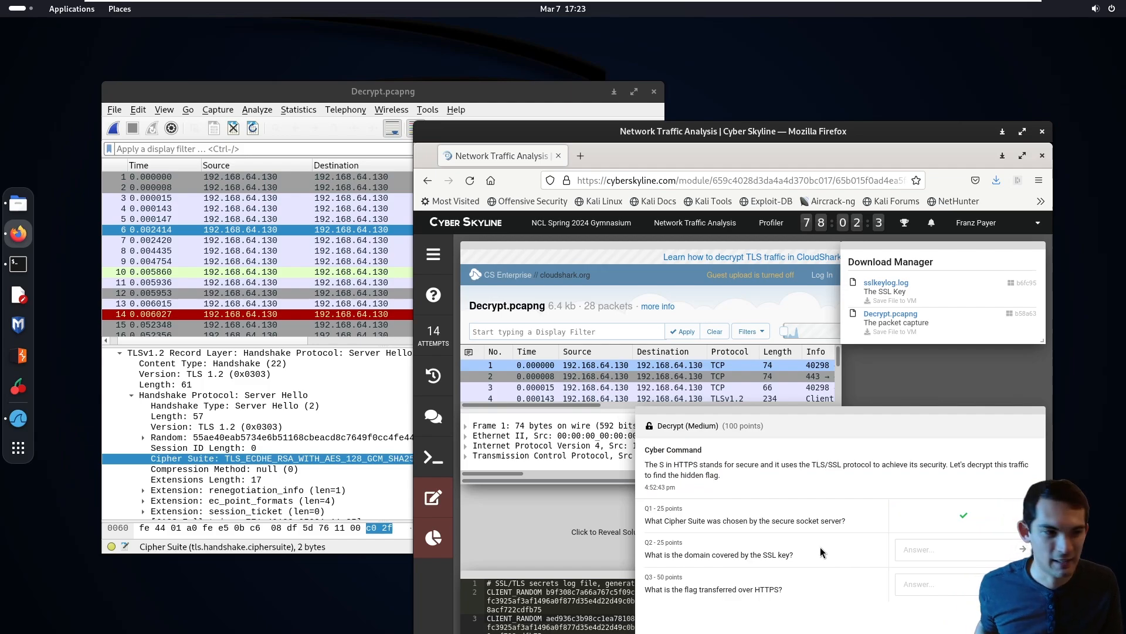
- Enlarge the challenge page to 120% and move the Firefox window so all three questions are unobstructed
key(ctrl+plus)
key(ctrl+plus)
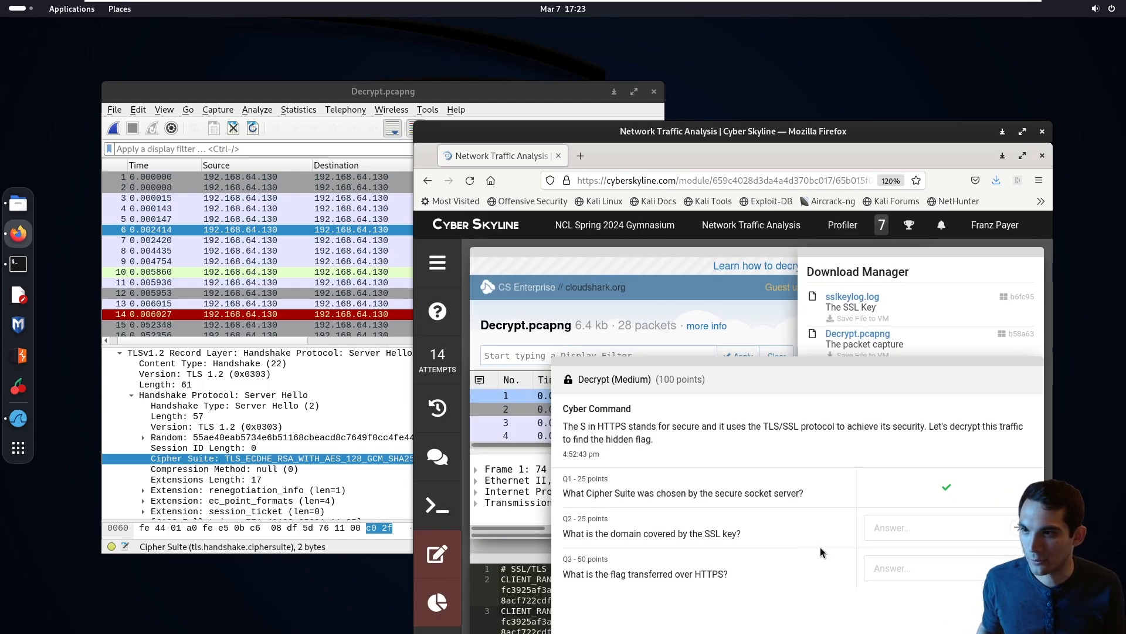
drag(572, 133, 441, 61)
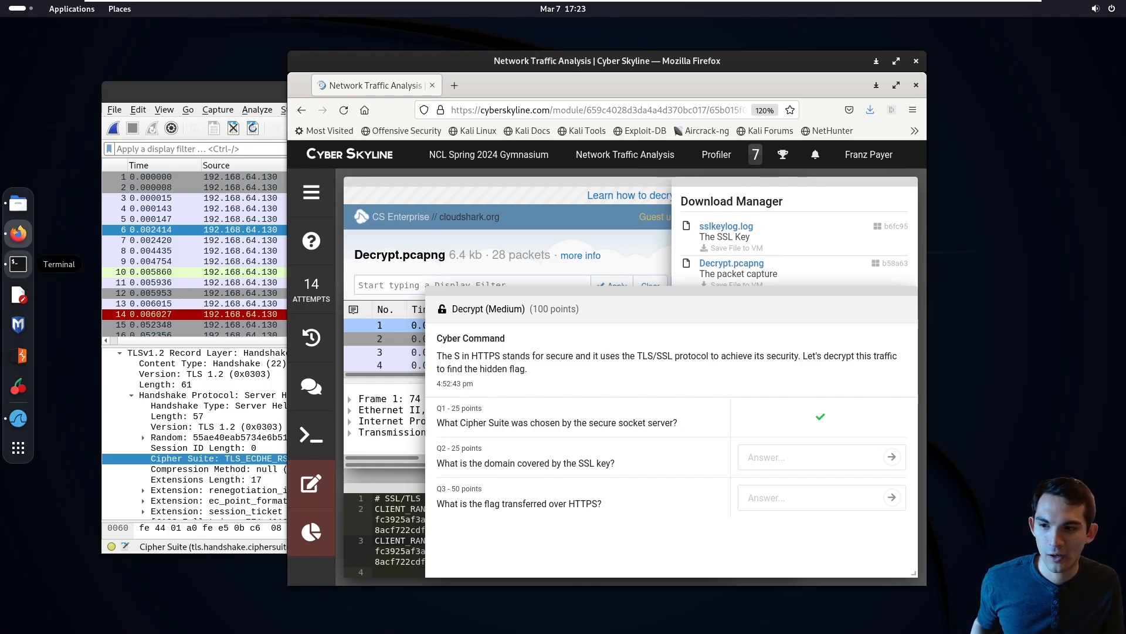
- Read the Q2 question about the domain covered by the SSL key and bring the CloudShark packet view forward
double_click(500, 463)
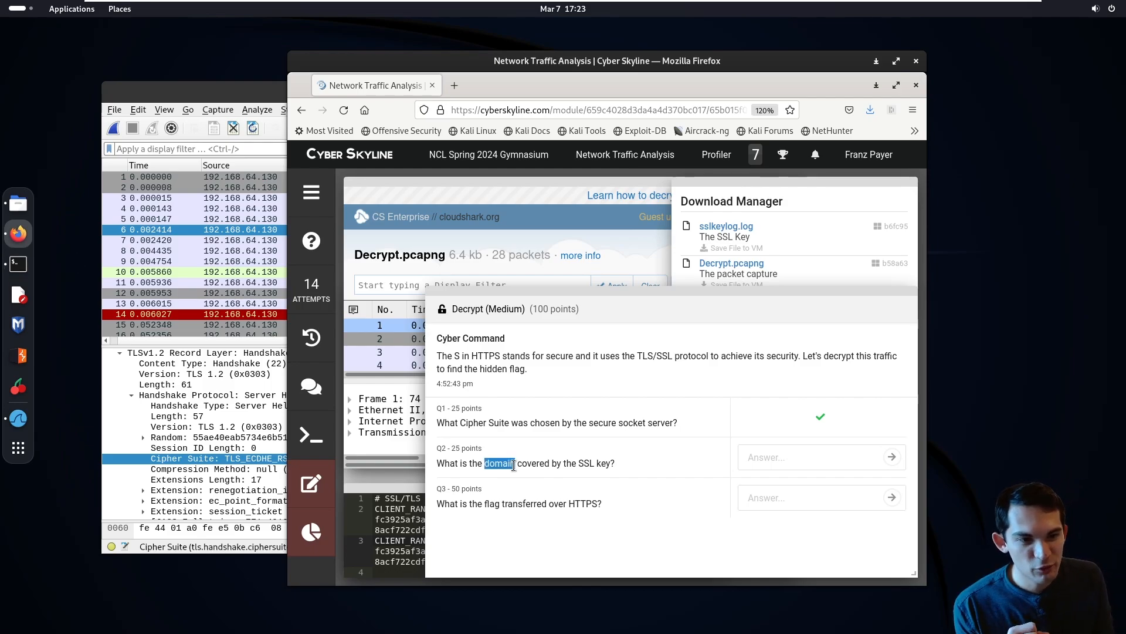
triple_click(517, 463)
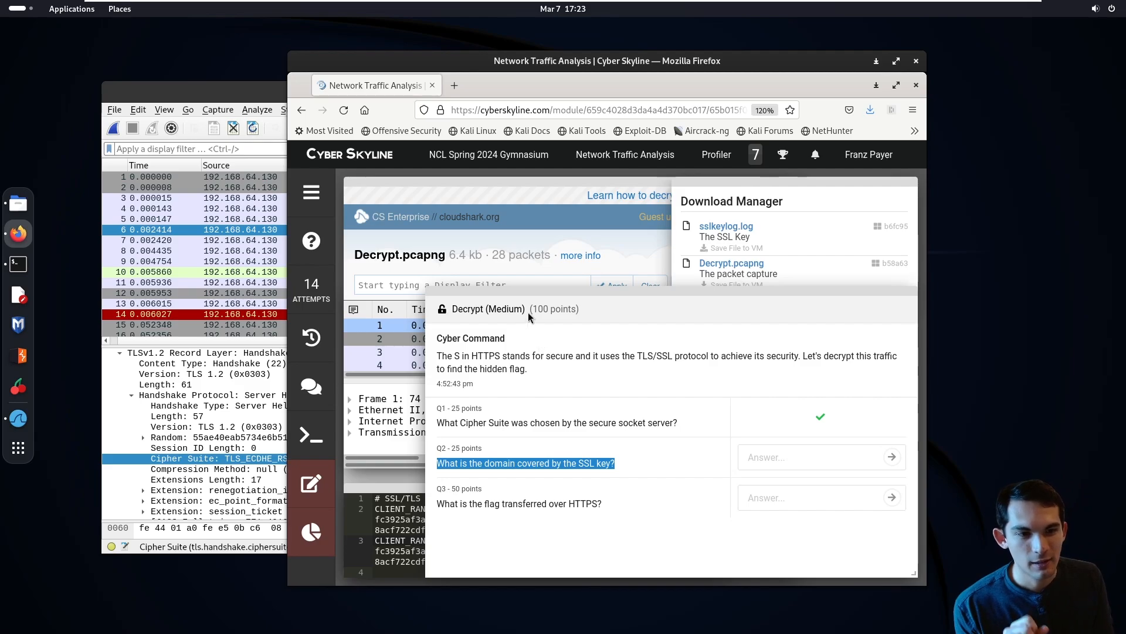
click(528, 317)
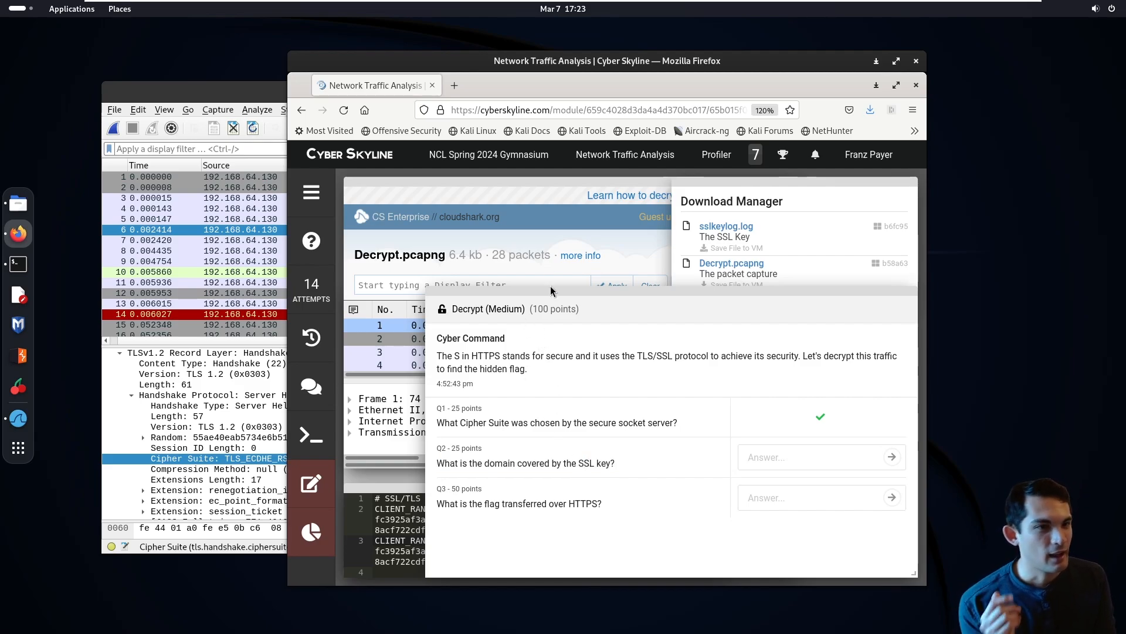
click(517, 206)
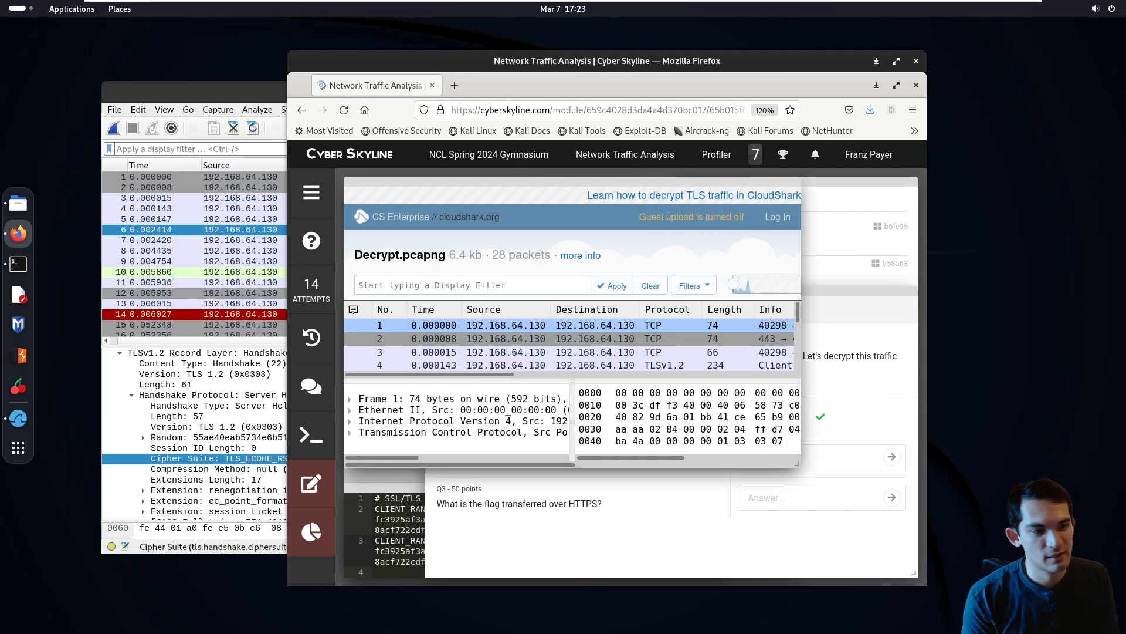
- Enlarge the Firefox window and the CloudShark capture view, and select packet 6, the Server Hello and Certificate packet
drag(924, 580, 1067, 617)
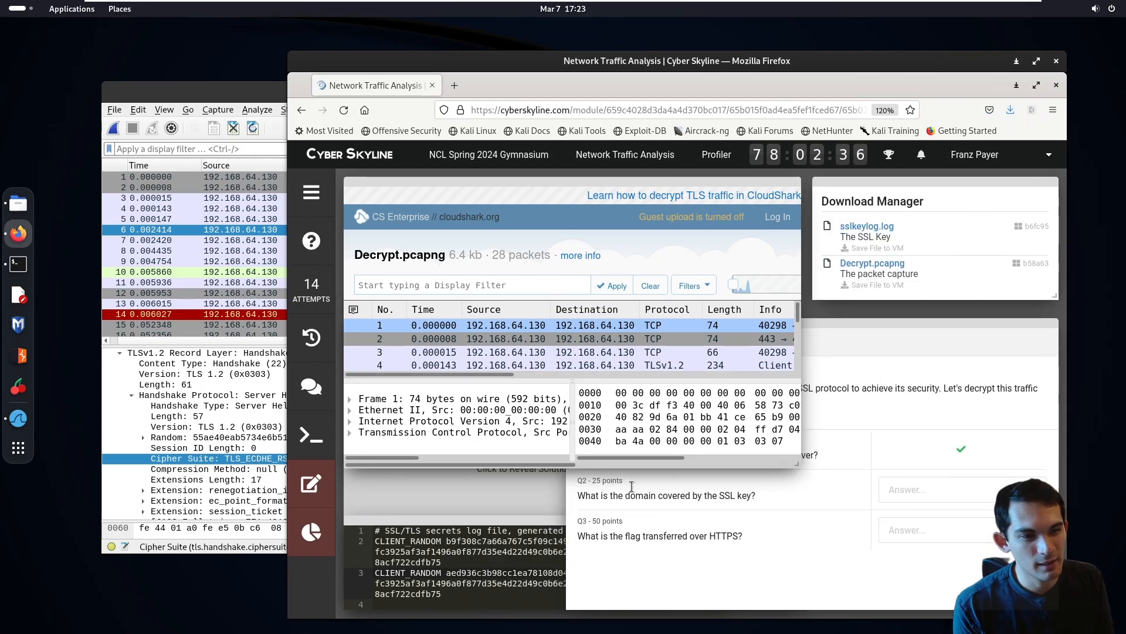
drag(790, 459, 1006, 581)
click(832, 393)
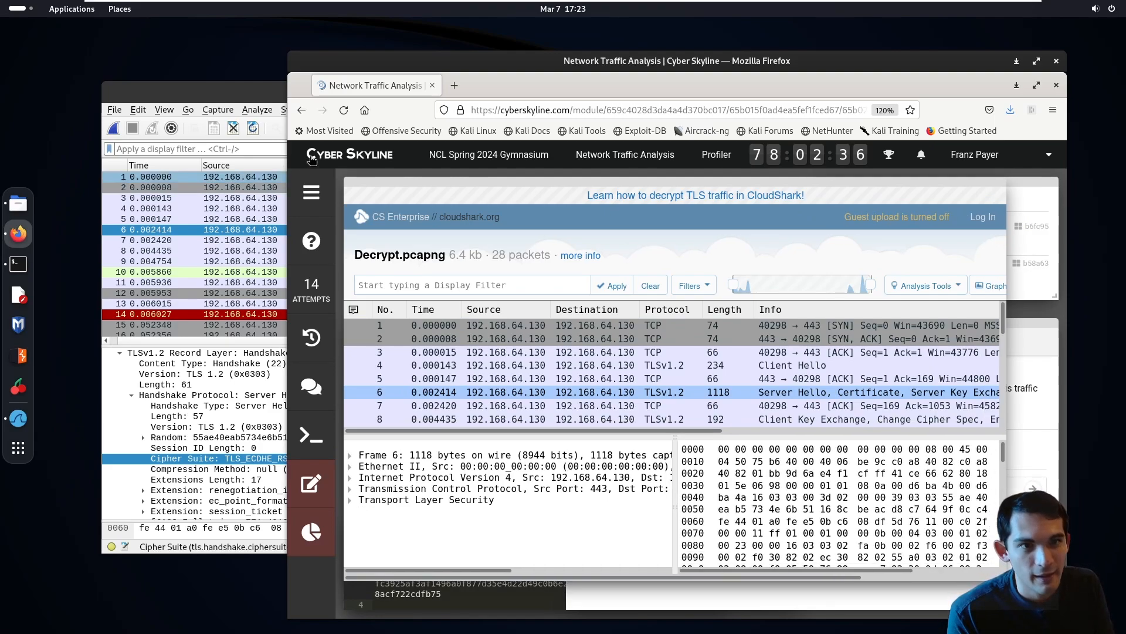
- Switch to Wireshark, maximize its window and select packet 6 with the Server Hello and Certificate records
click(243, 86)
double_click(243, 86)
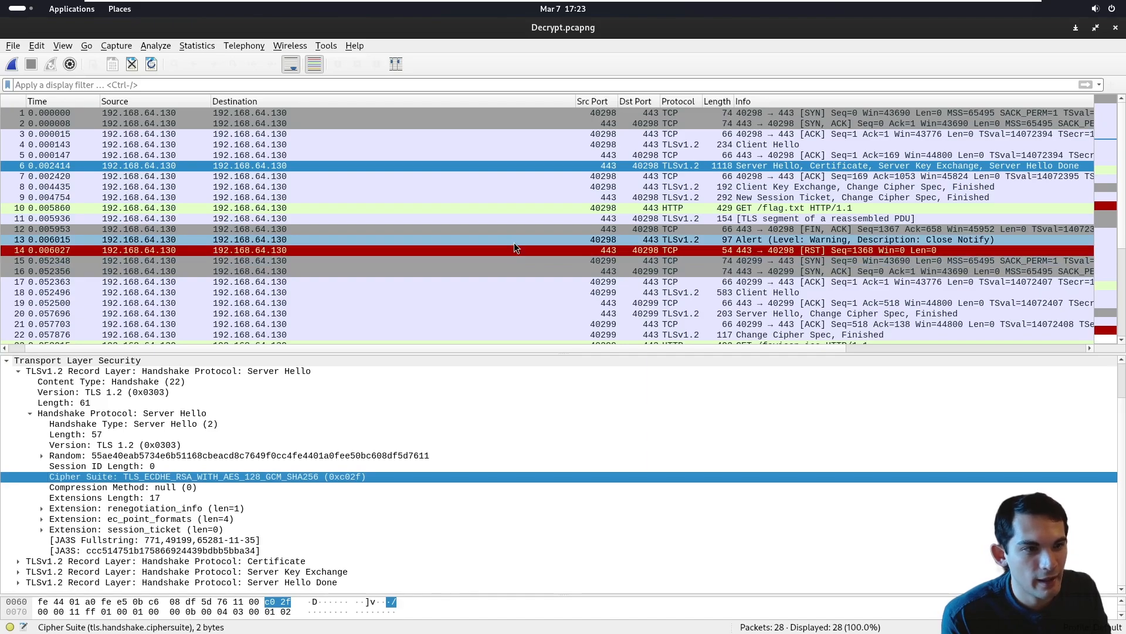
click(777, 188)
click(779, 167)
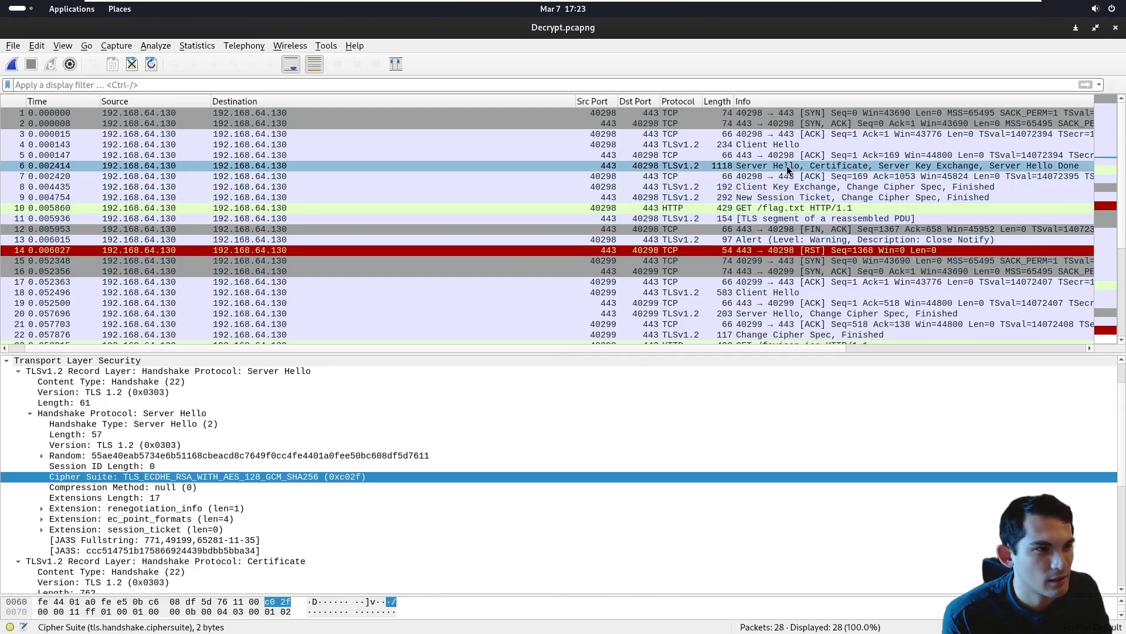
- Collapse the Server Hello, Server Key Exchange and Server Hello Done records of packet 6, and expand the Certificate record
click(30, 414)
click(19, 374)
click(20, 383)
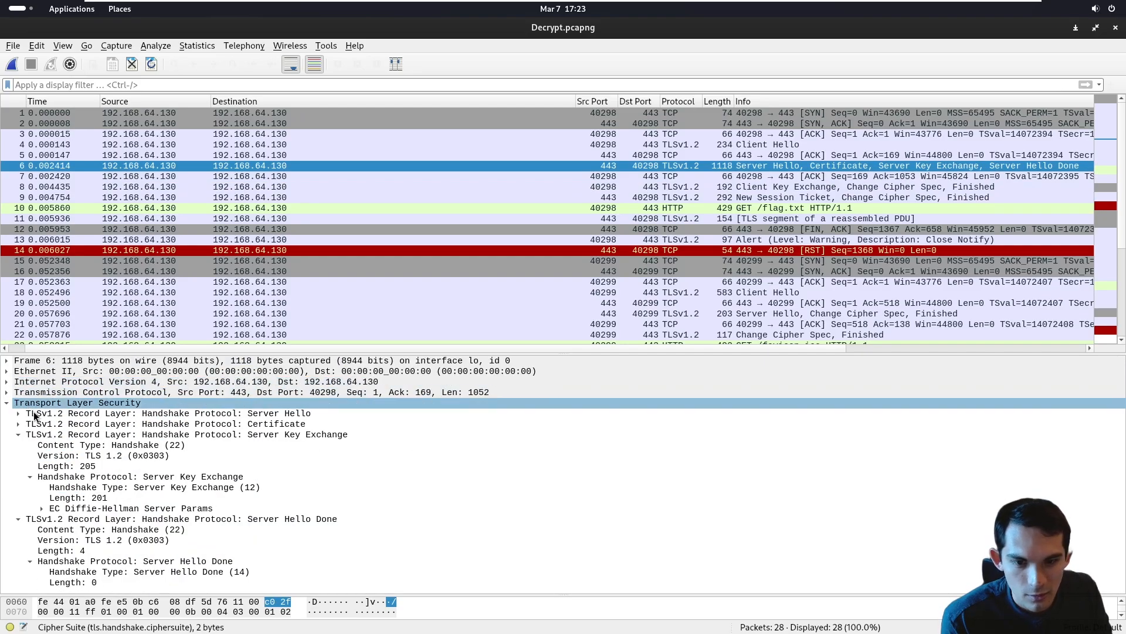
click(23, 437)
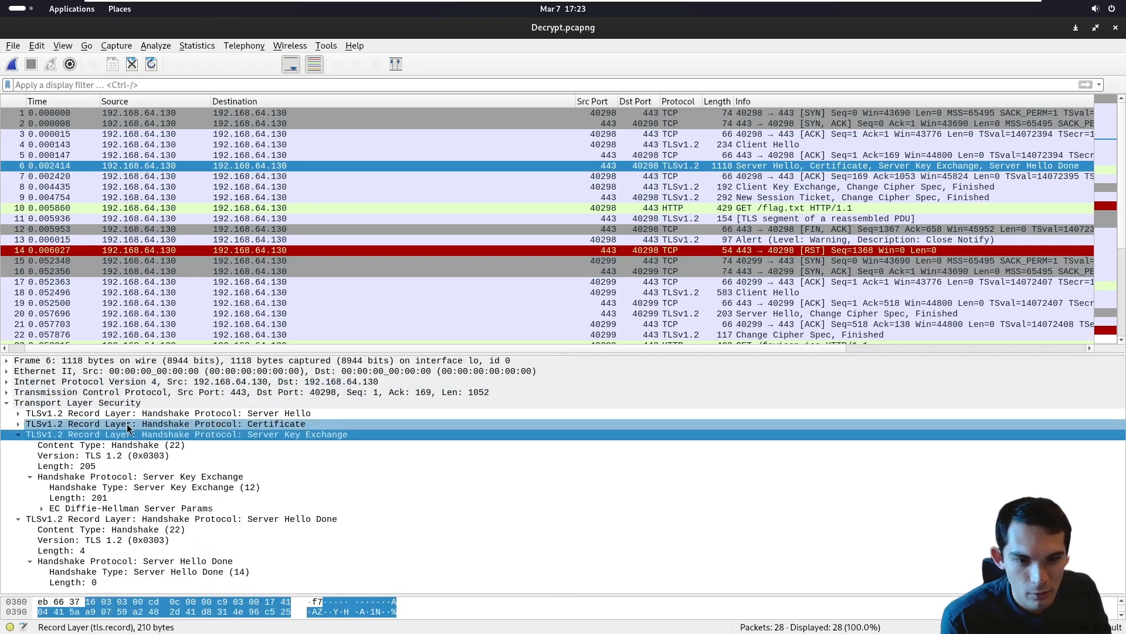
click(18, 435)
click(19, 445)
click(18, 424)
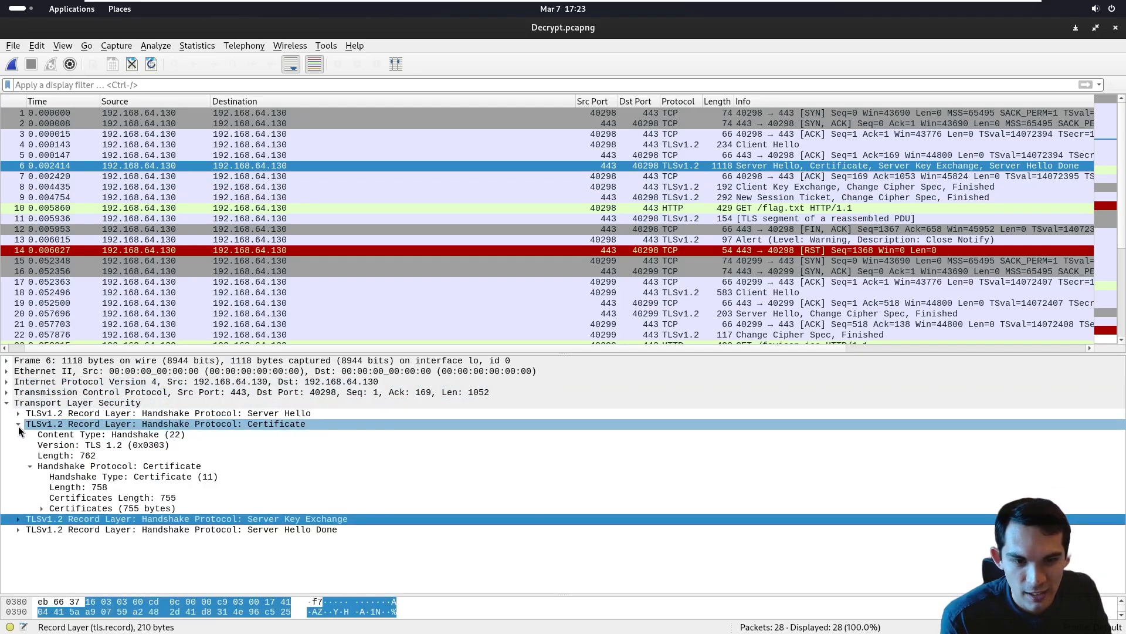
- Expand the signed certificate down to its subject's rdnSequence and read the common name for the domain
click(111, 426)
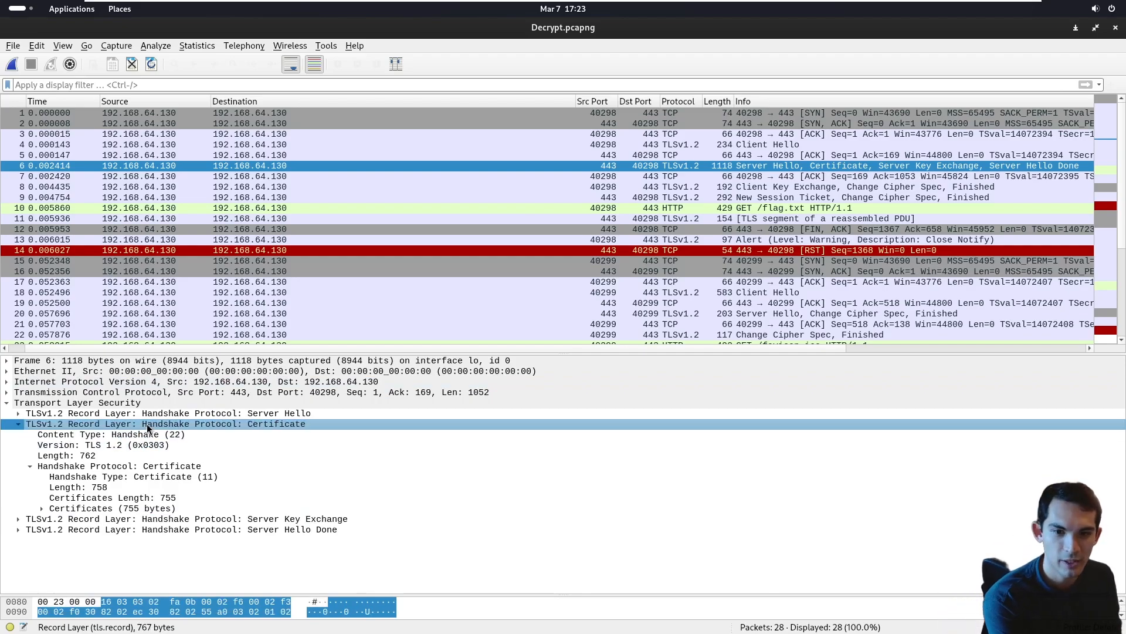
click(42, 508)
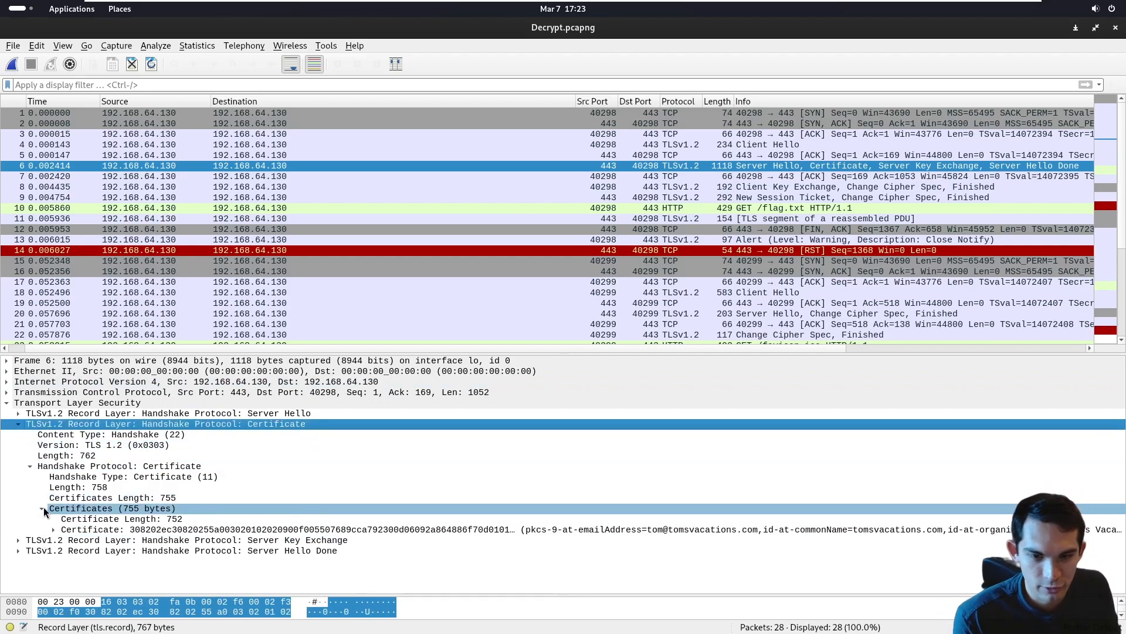
click(74, 520)
click(80, 530)
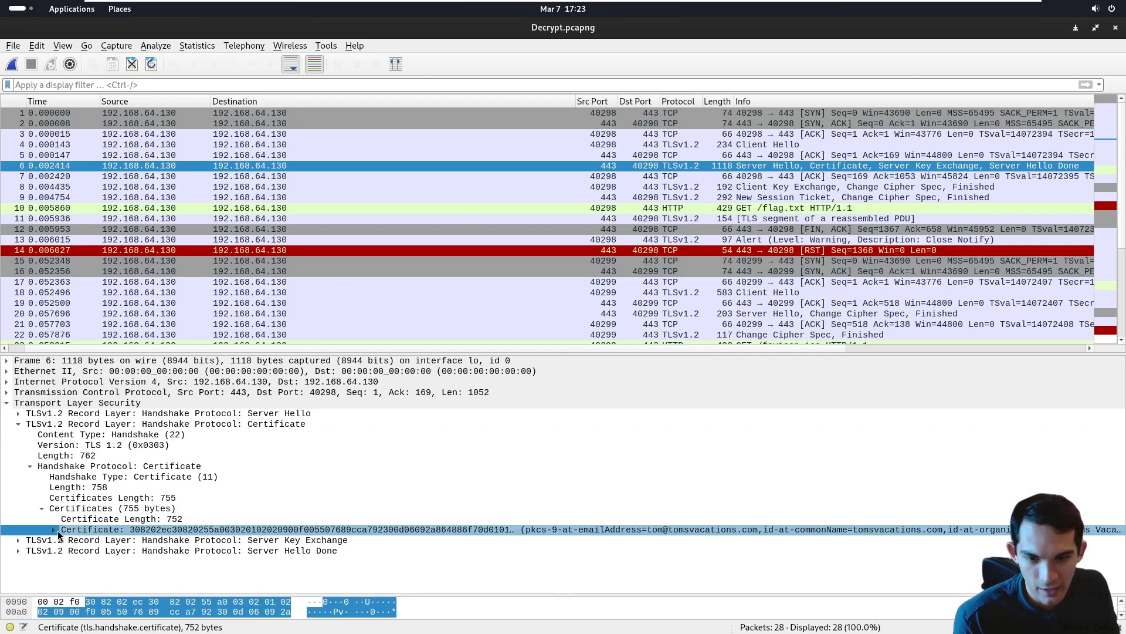
click(56, 529)
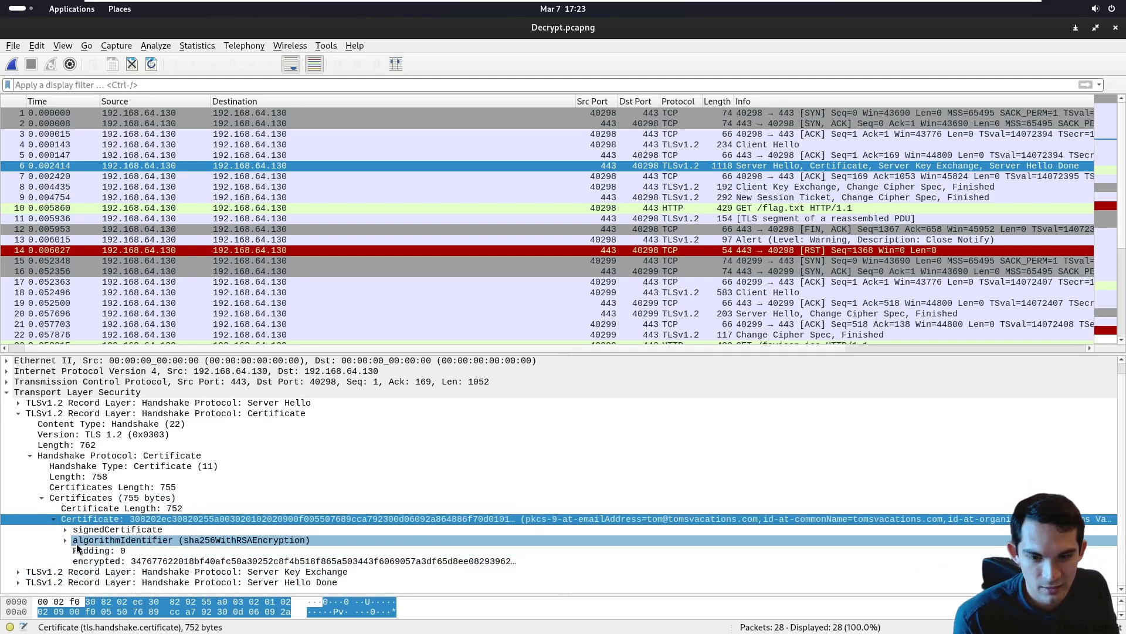
click(66, 529)
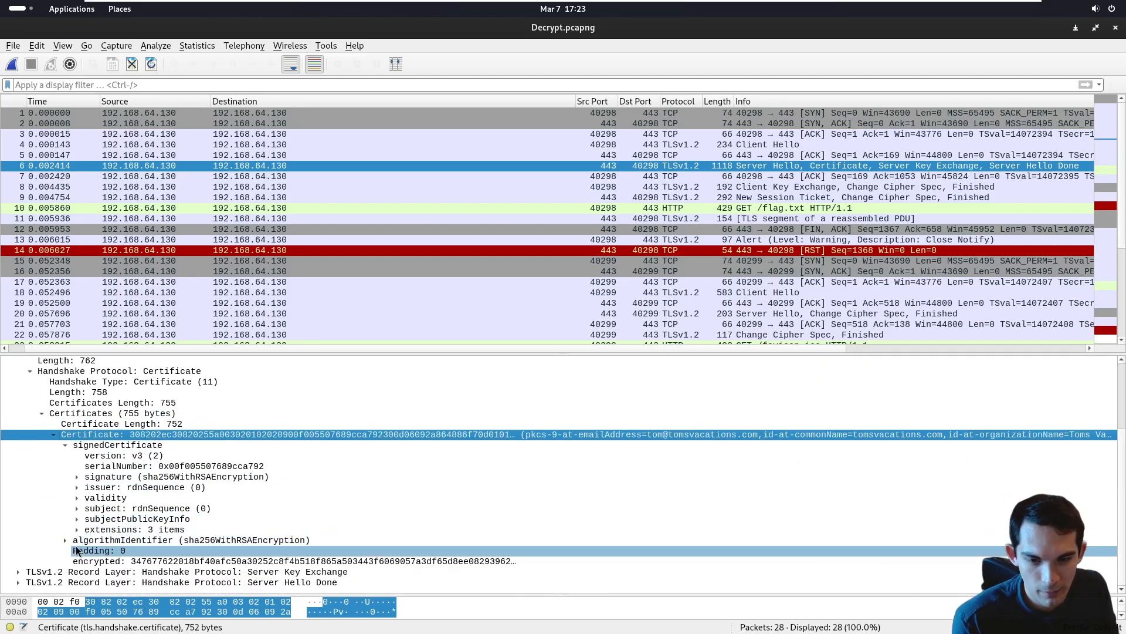
click(77, 508)
click(88, 518)
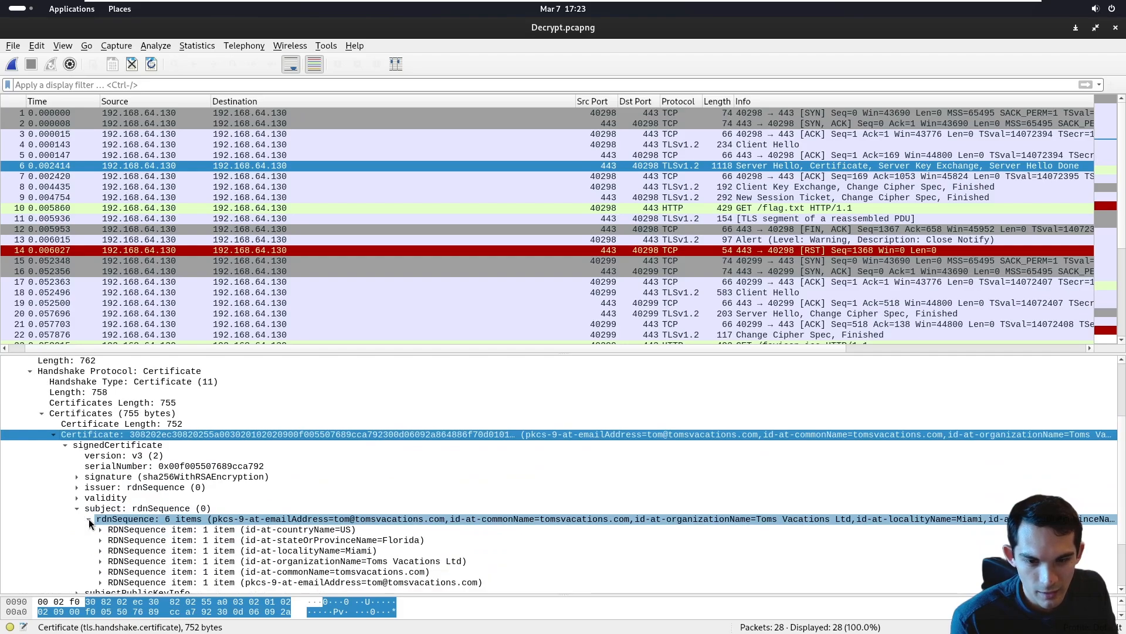
click(367, 518)
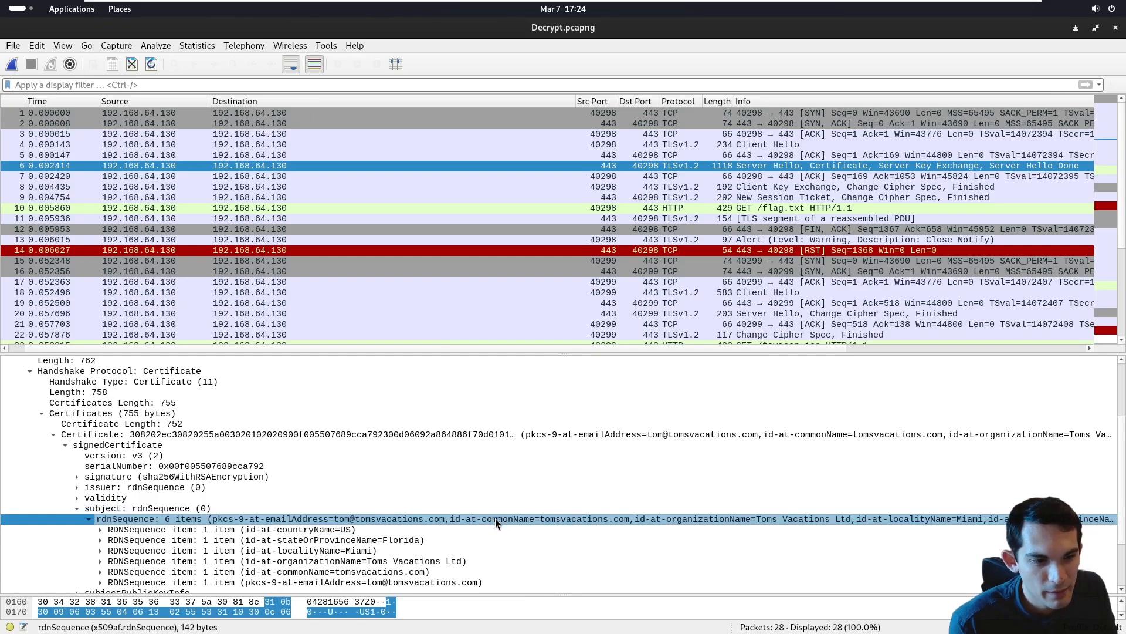
double_click(551, 520)
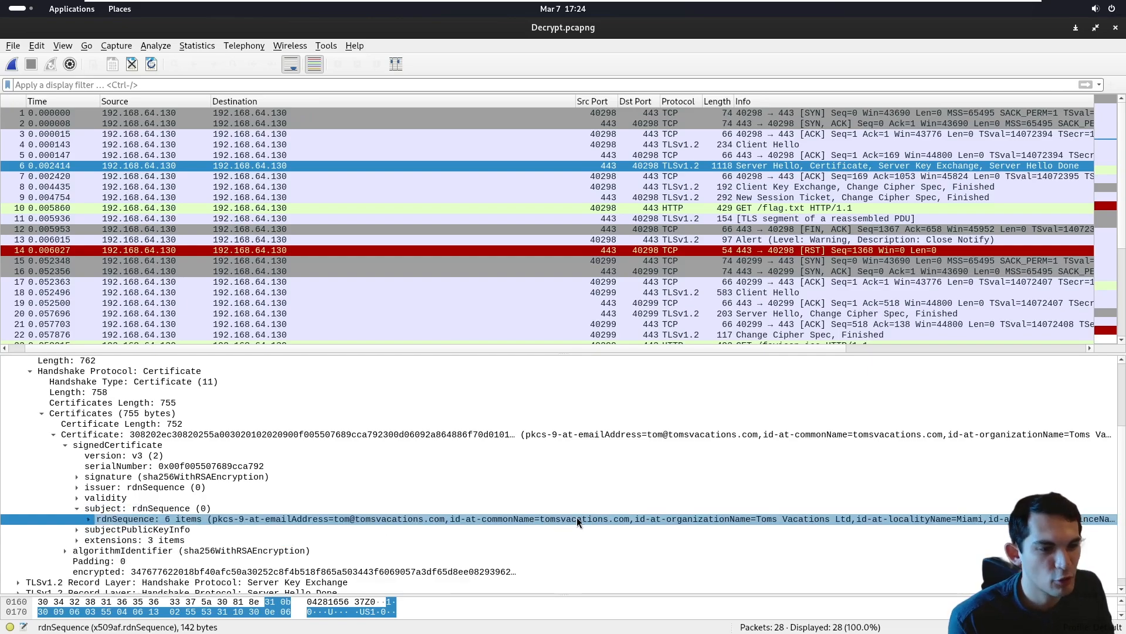
- Return to the challenge page and submit the certificate's common name, tomsvacations.com, as the Q2 answer
drag(344, 29, 288, 109)
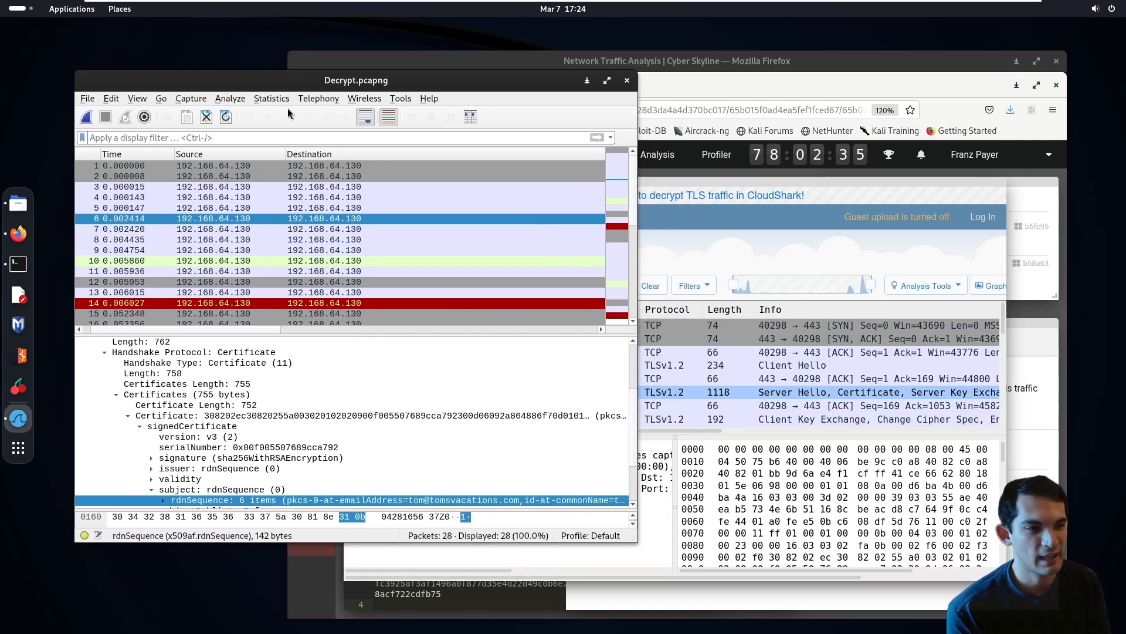
click(1027, 481)
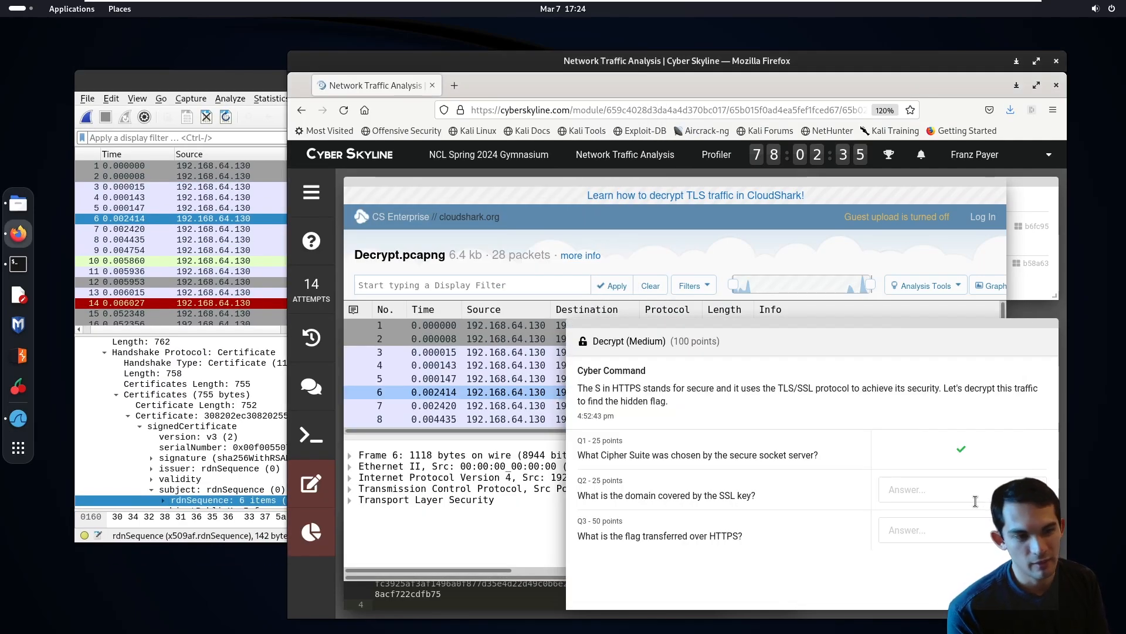
click(976, 500)
click(210, 86)
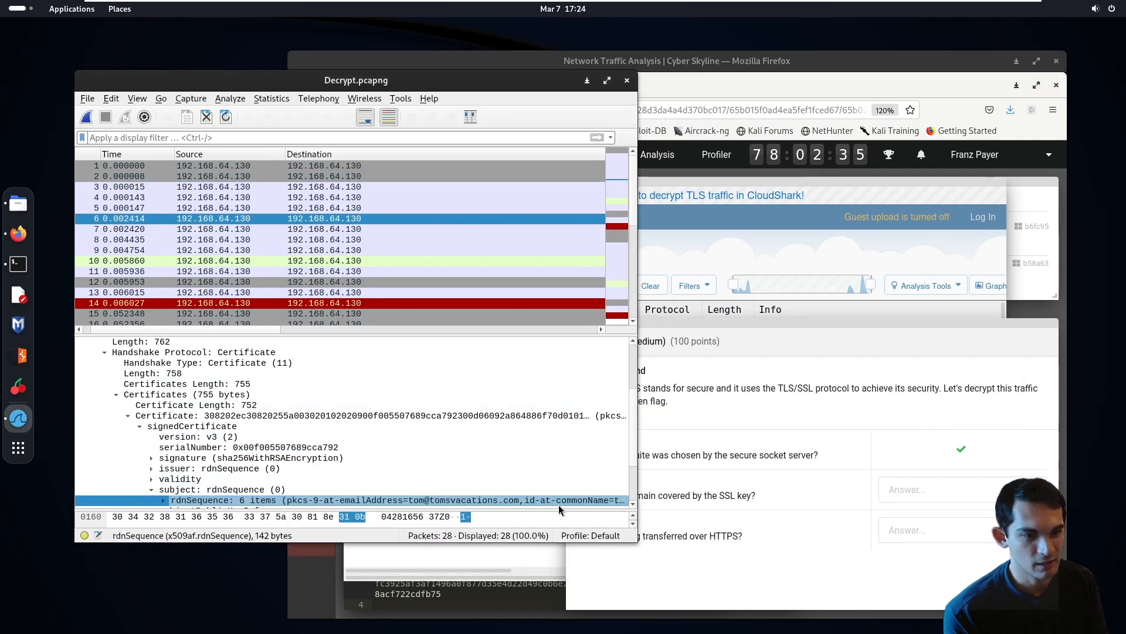
click(919, 471)
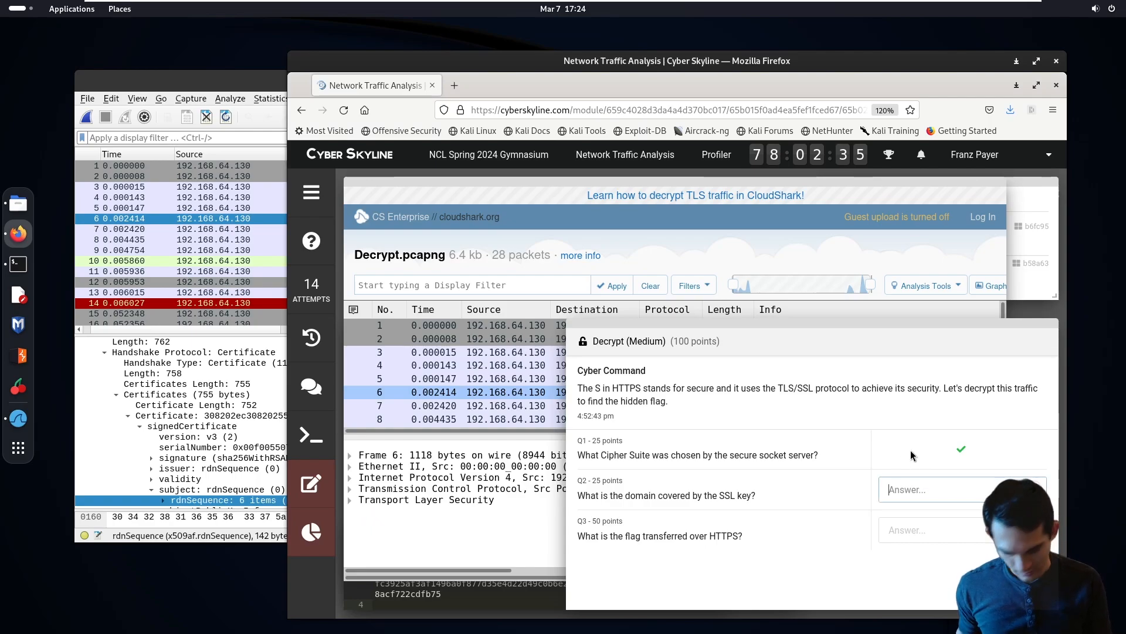
text(tomsvacations.com)
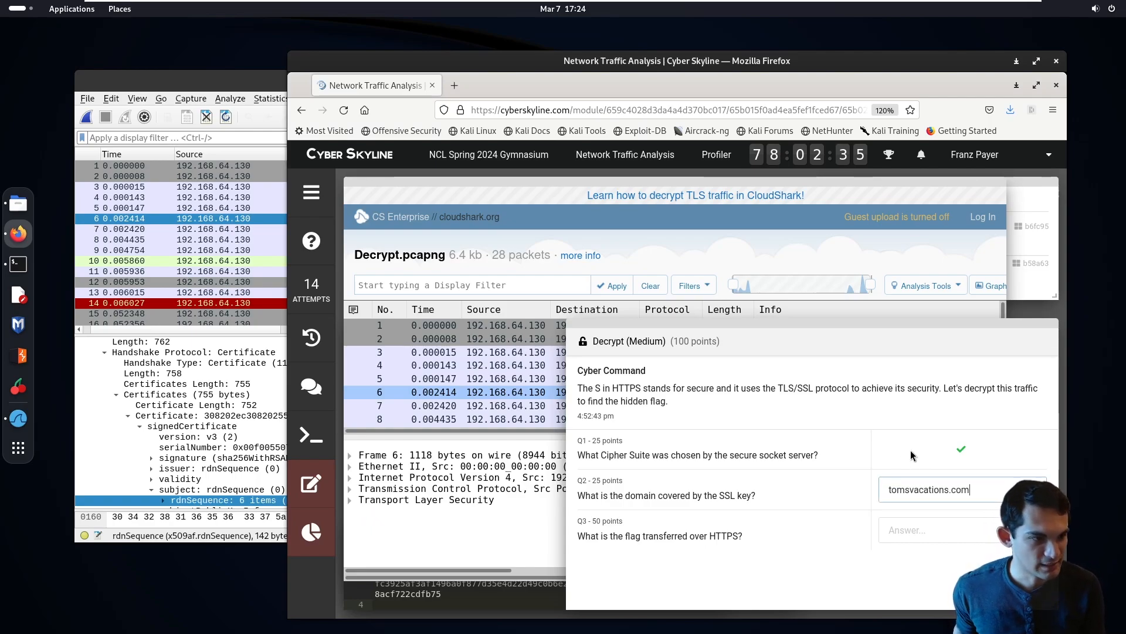
key(Return)
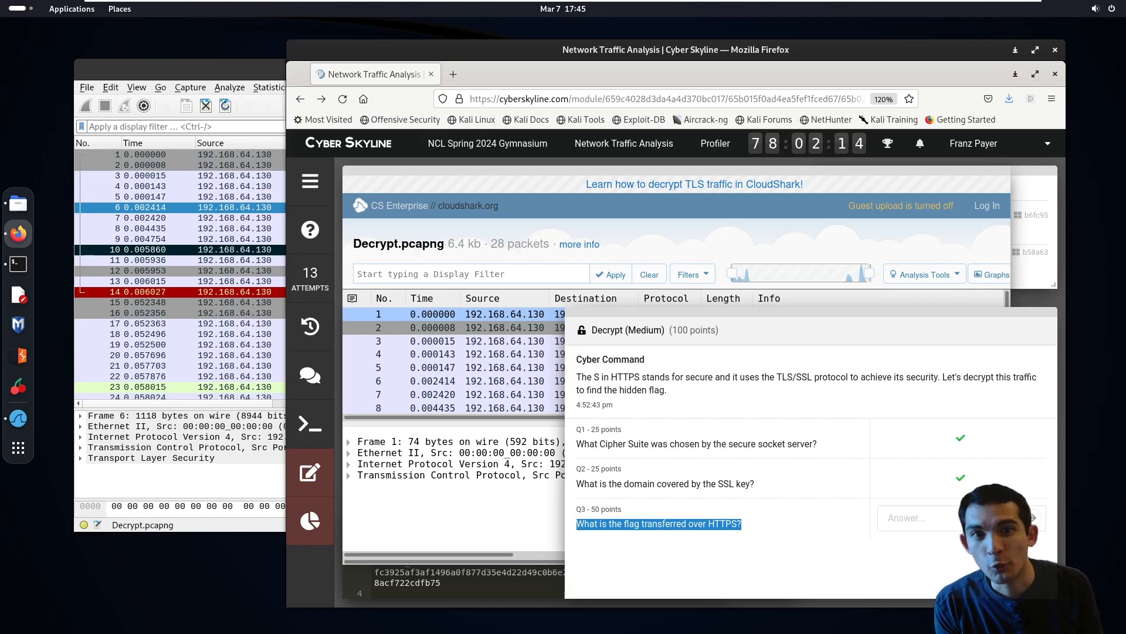
- Filter the Wireshark capture with the display filter http and maximize the window
click(193, 124)
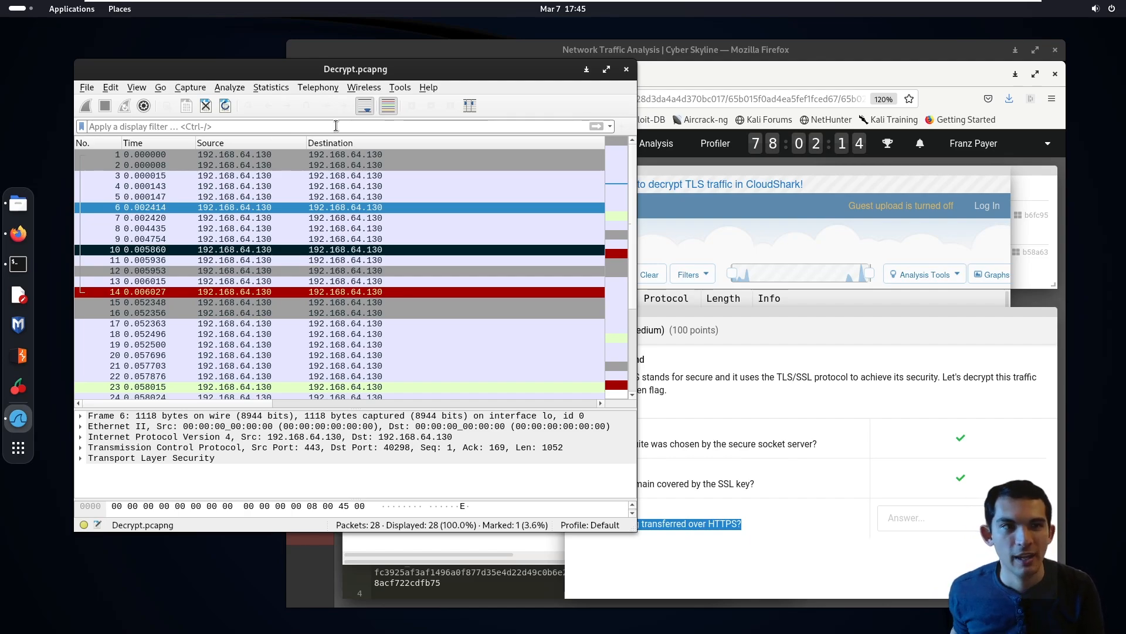
text(http)
key(Return)
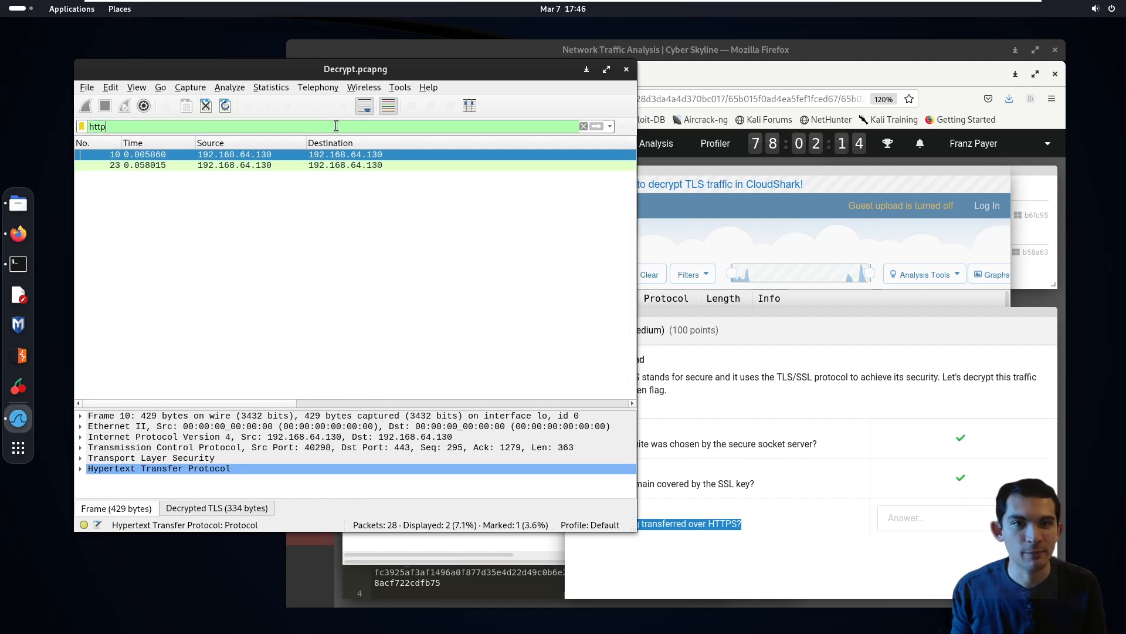
double_click(335, 75)
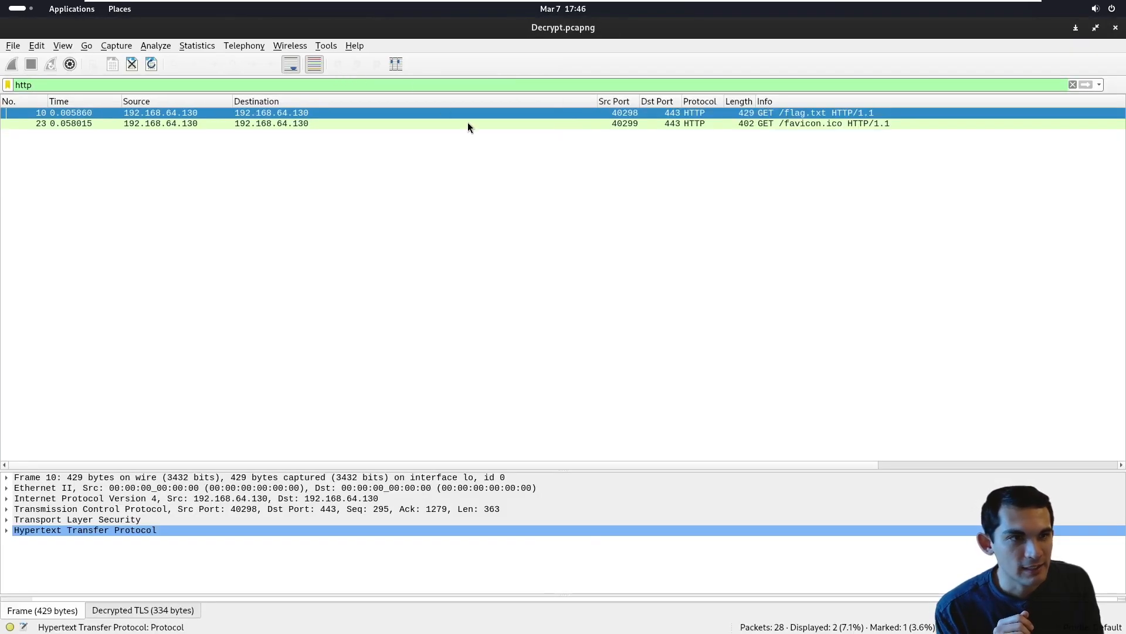
- Follow the TLS stream of packet 10, the GET /flag.txt request
click(610, 245)
click(686, 123)
click(695, 112)
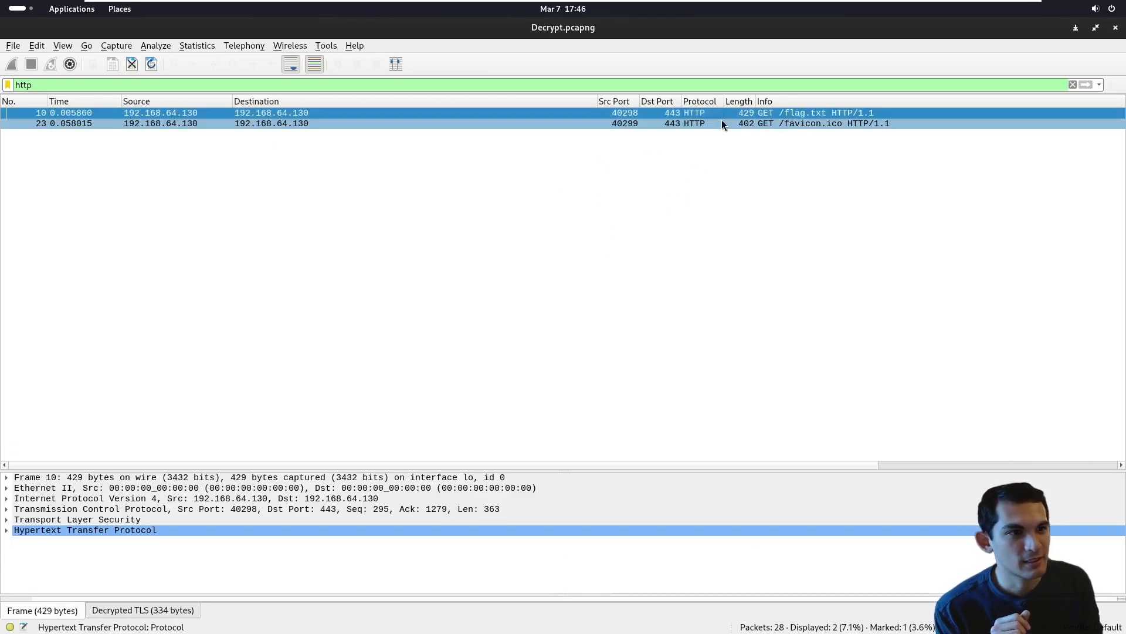
right_click(768, 113)
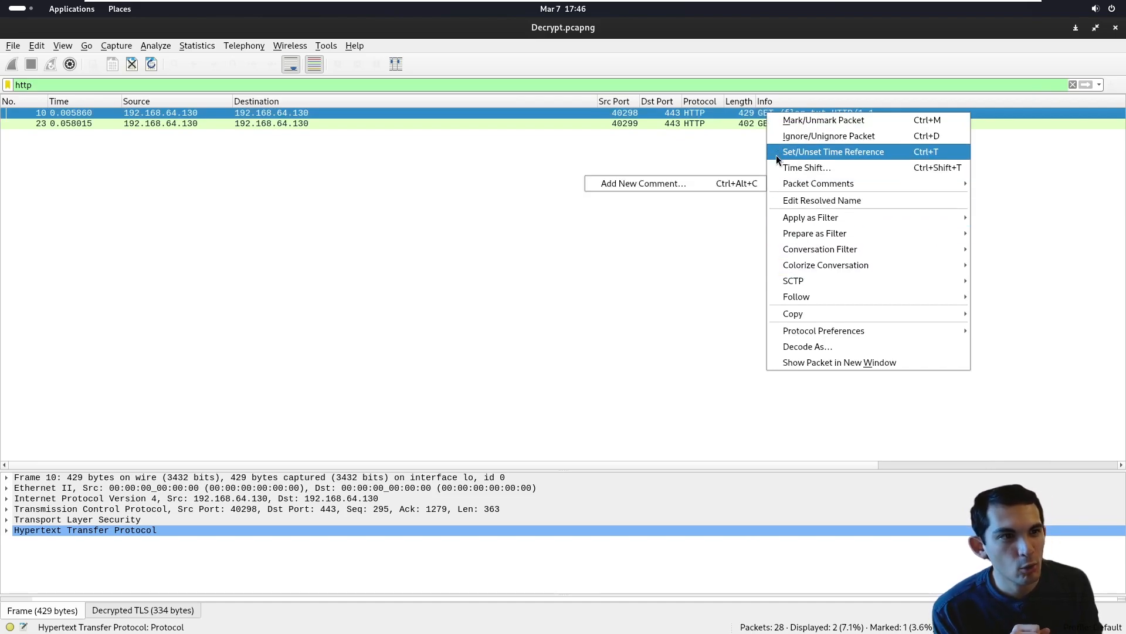
mouse_move(819, 295)
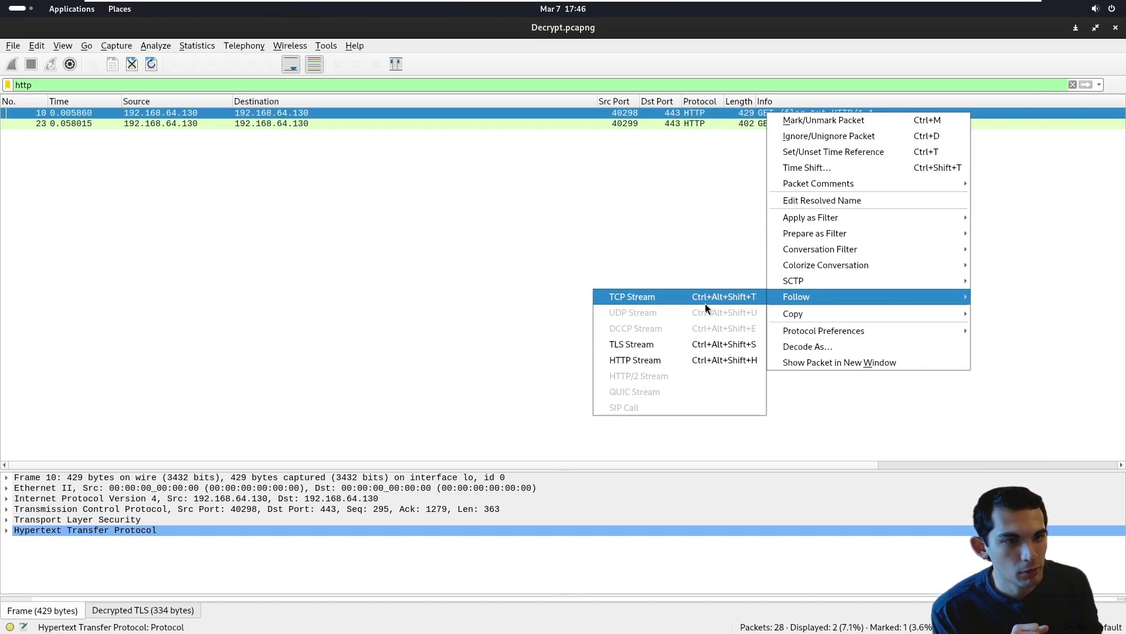
click(684, 346)
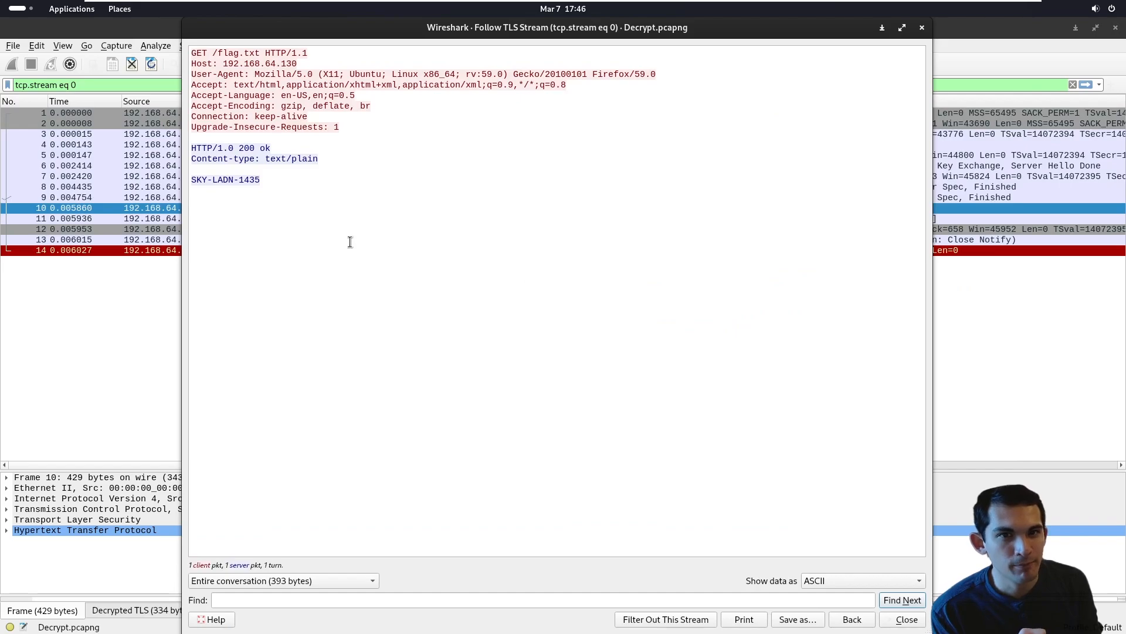
- Examine the decrypted /flag.txt request and its response, and select the flag SKY-LADN-1435 in the response
drag(196, 56, 347, 124)
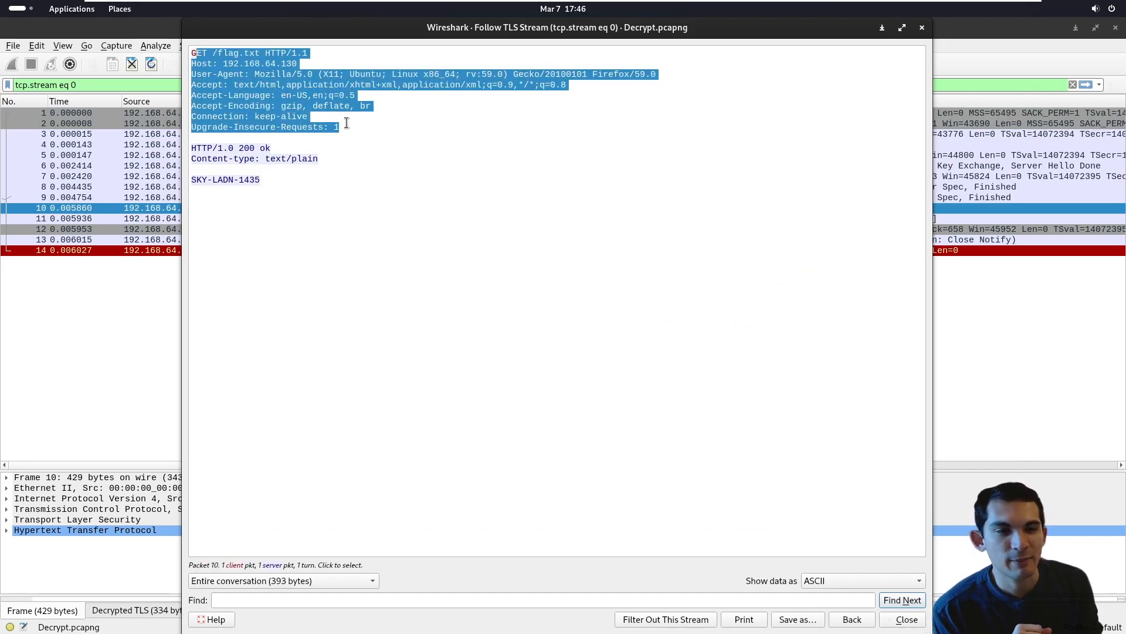
click(242, 67)
drag(214, 56, 297, 64)
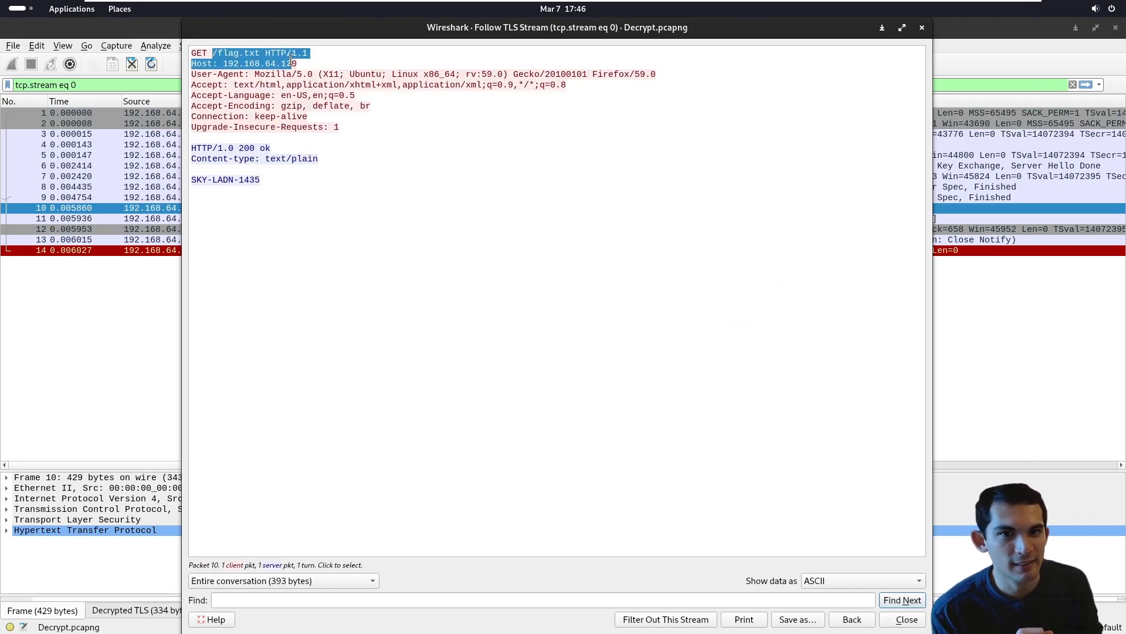
drag(217, 148, 270, 148)
drag(249, 187, 207, 182)
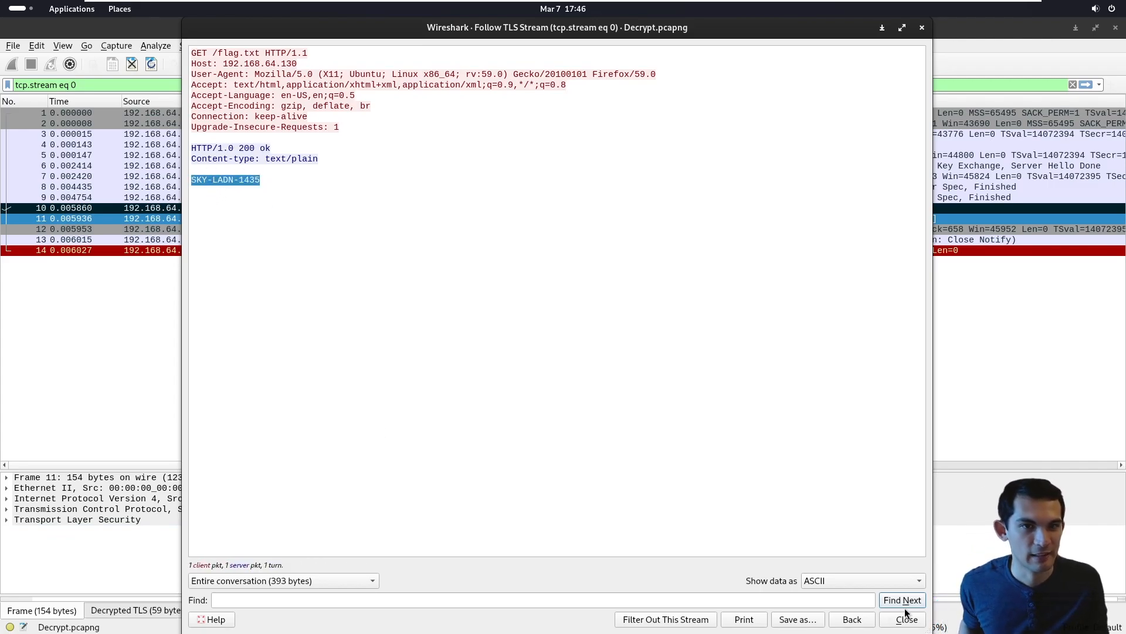
click(891, 625)
drag(141, 29, 141, 198)
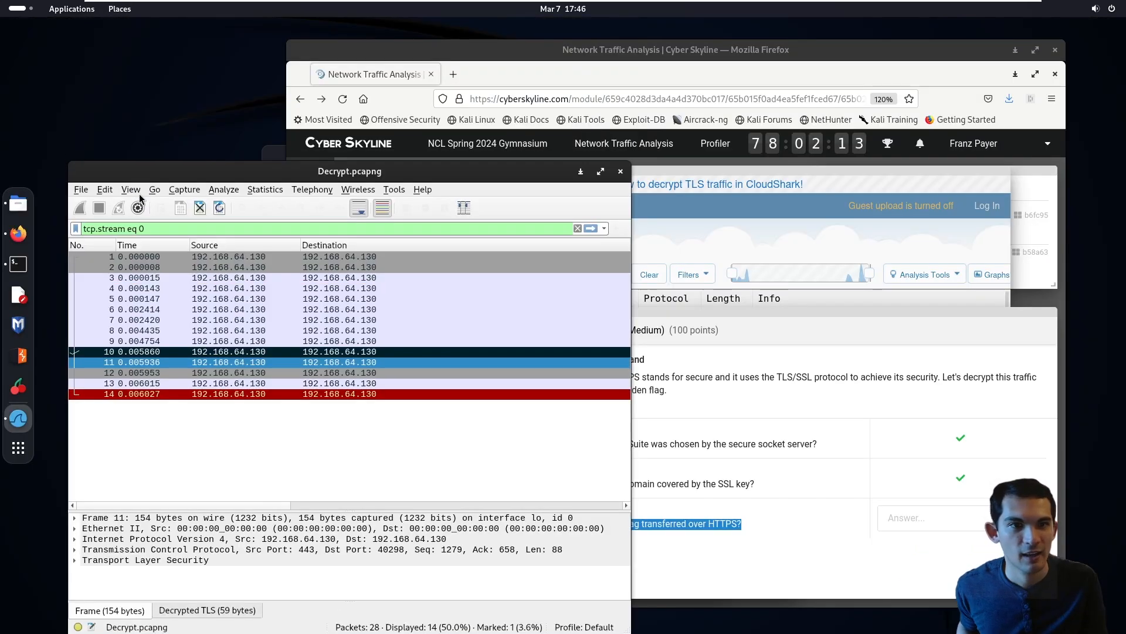
click(801, 215)
click(935, 563)
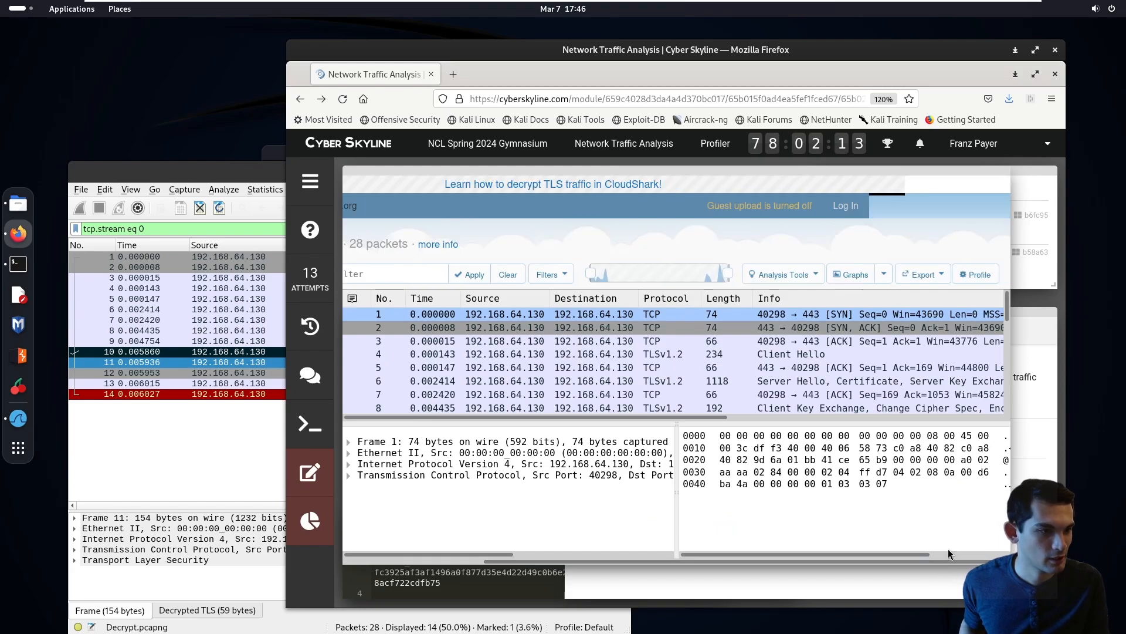
click(957, 575)
key(Return)
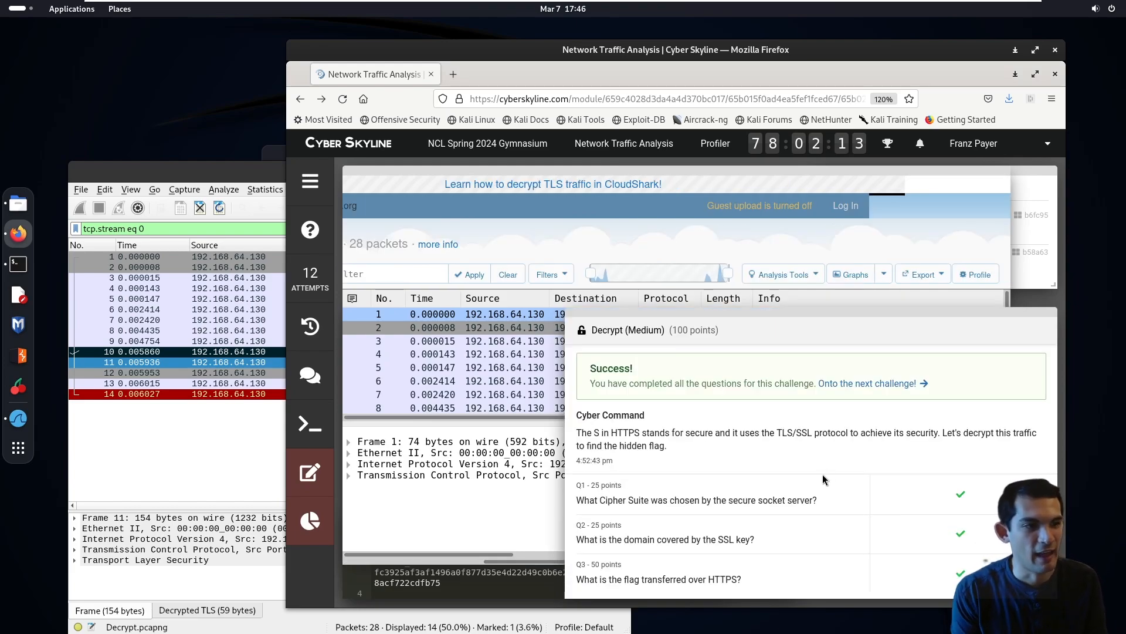